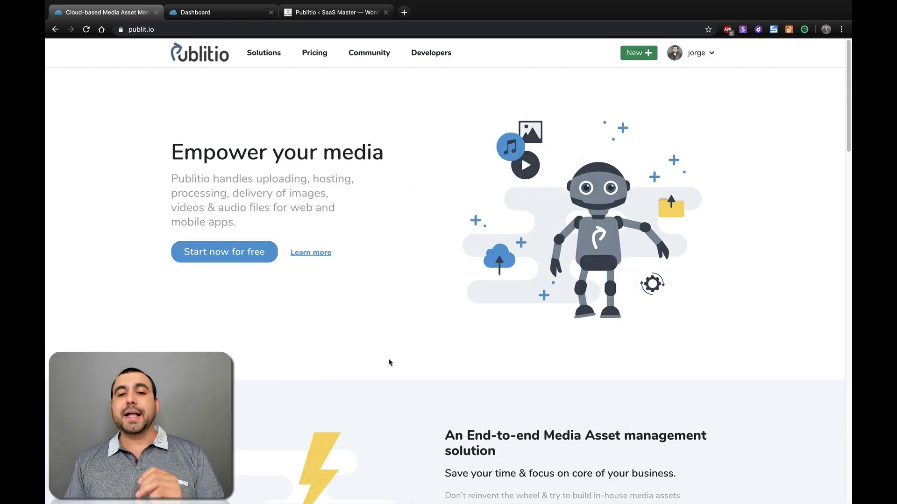
{"action": "scroll", "coordinate": [389, 363], "scroll_direction": "down", "scroll_amount": 3}
{"action": "scroll", "coordinate": [389, 363], "scroll_direction": "down", "scroll_amount": 5}
{"action": "scroll", "coordinate": [390, 363], "scroll_direction": "down", "scroll_amount": 4}
{"action": "scroll", "coordinate": [390, 363], "scroll_direction": "up", "scroll_amount": 10}
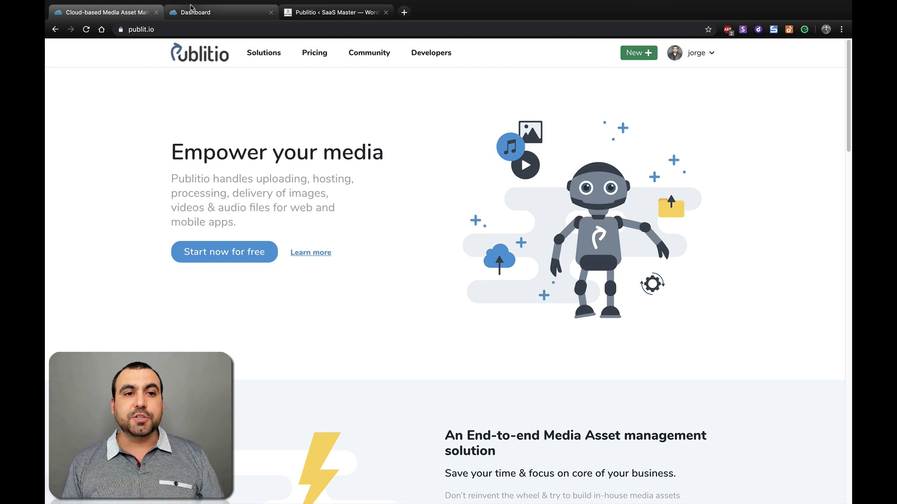
Show the account dashboard, highlighting the 100 GB storage and 500 GB bandwidth limits
{"action": "left_click", "coordinate": [210, 13]}
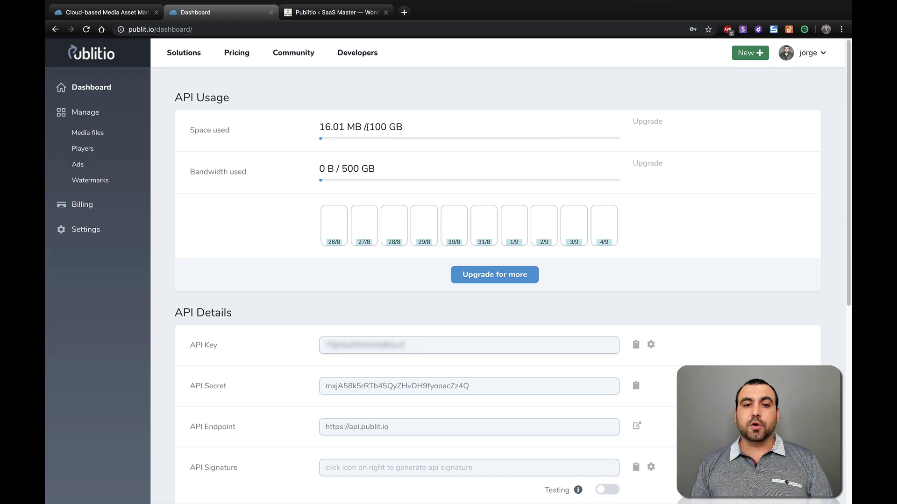
{"action": "left_click_drag", "start_coordinate": [366, 127], "coordinate": [411, 129]}
{"action": "left_click", "coordinate": [387, 127]}
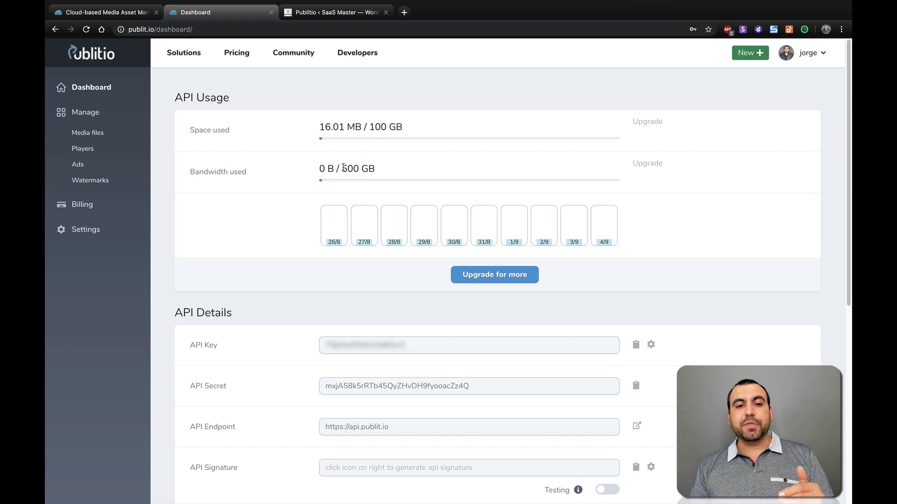
{"action": "left_click_drag", "start_coordinate": [343, 167], "coordinate": [374, 169]}
{"action": "left_click", "coordinate": [393, 170]}
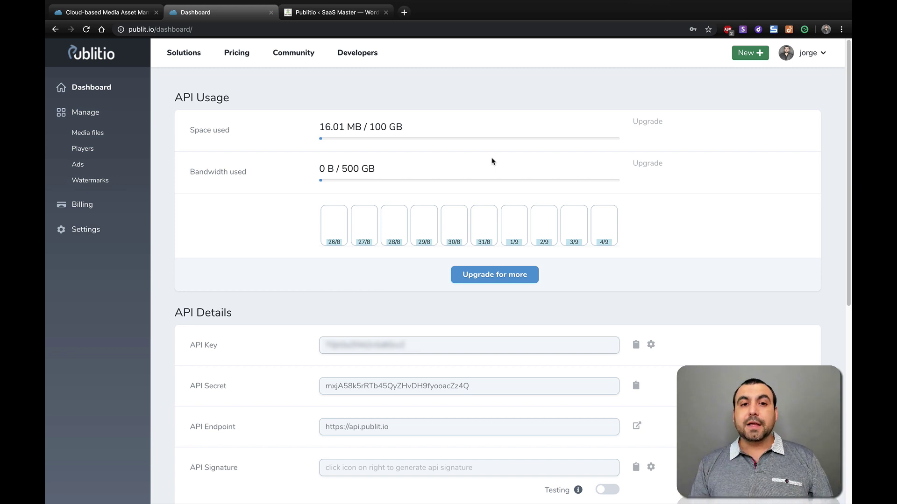
{"action": "scroll", "coordinate": [490, 161], "scroll_direction": "down", "scroll_amount": 5}
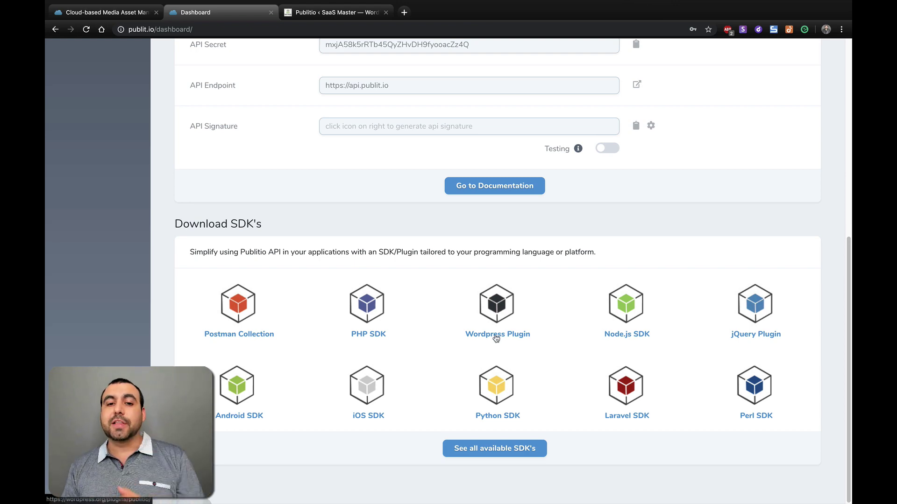
{"action": "scroll", "coordinate": [436, 290], "scroll_direction": "up", "scroll_amount": 5}
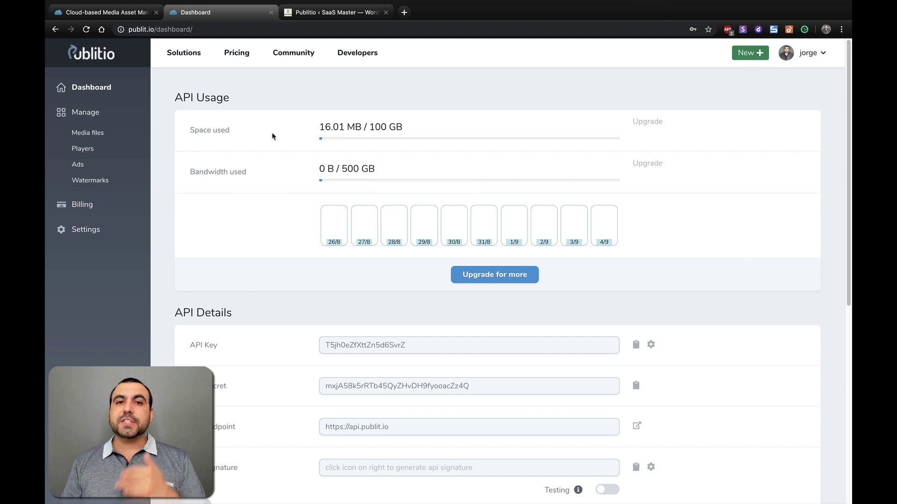
Upload the screenshot image to the Media Library, then close its preview tab
{"action": "left_click", "coordinate": [94, 134]}
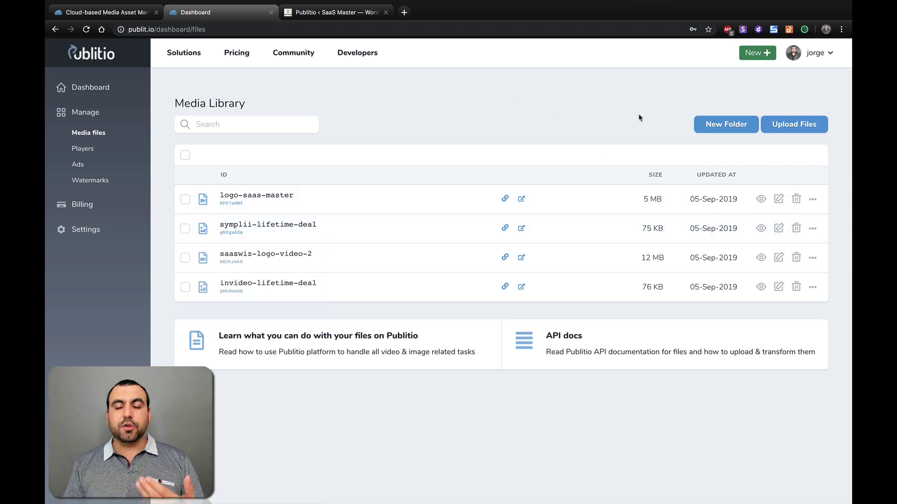
{"action": "left_click", "coordinate": [794, 124]}
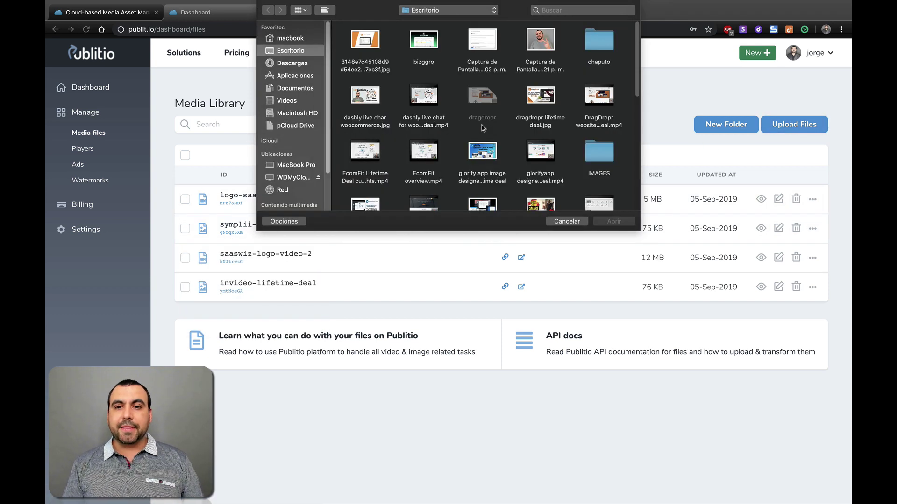
{"action": "double_click", "coordinate": [540, 42]}
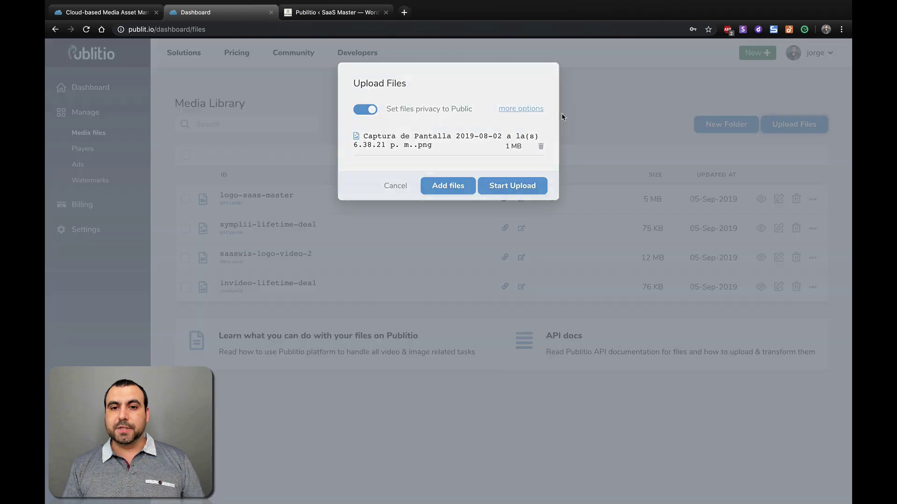
{"action": "left_click", "coordinate": [525, 188]}
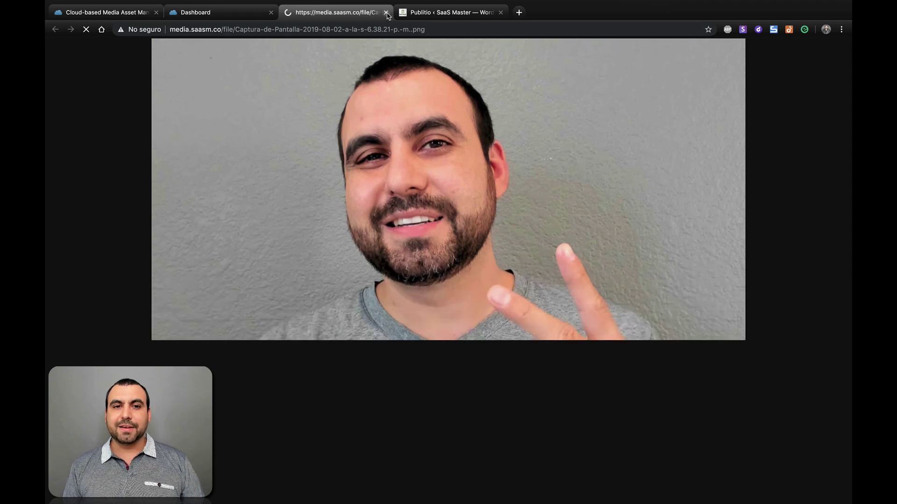
{"action": "left_click", "coordinate": [385, 12]}
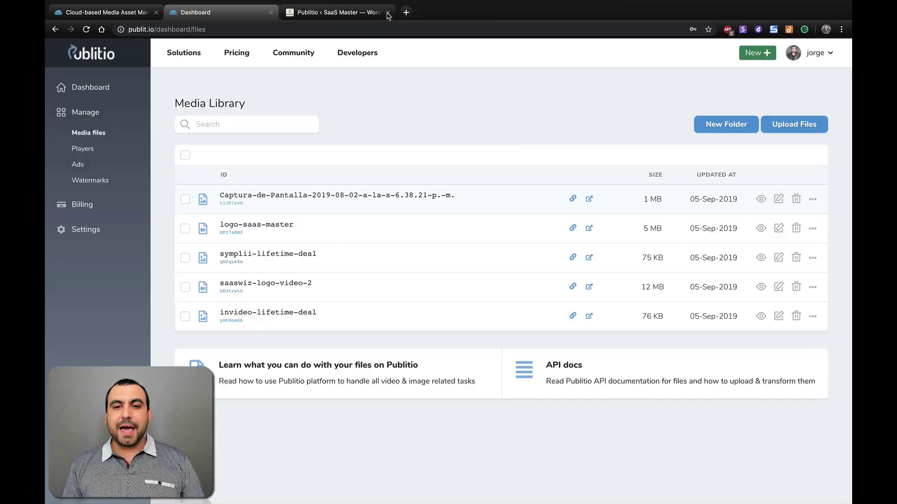
Edit the screenshot's settings, leaving the watermark unchanged and disabling player downloads and ads
{"action": "left_click", "coordinate": [813, 201]}
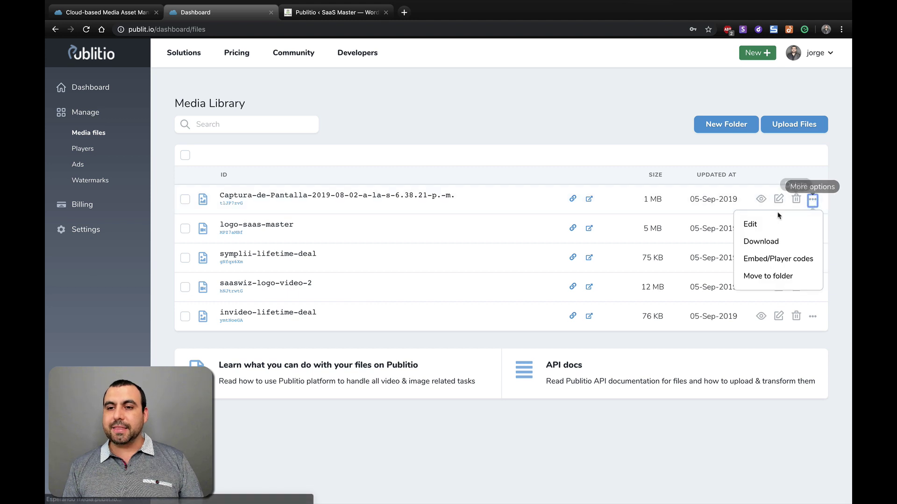
{"action": "left_click", "coordinate": [754, 225]}
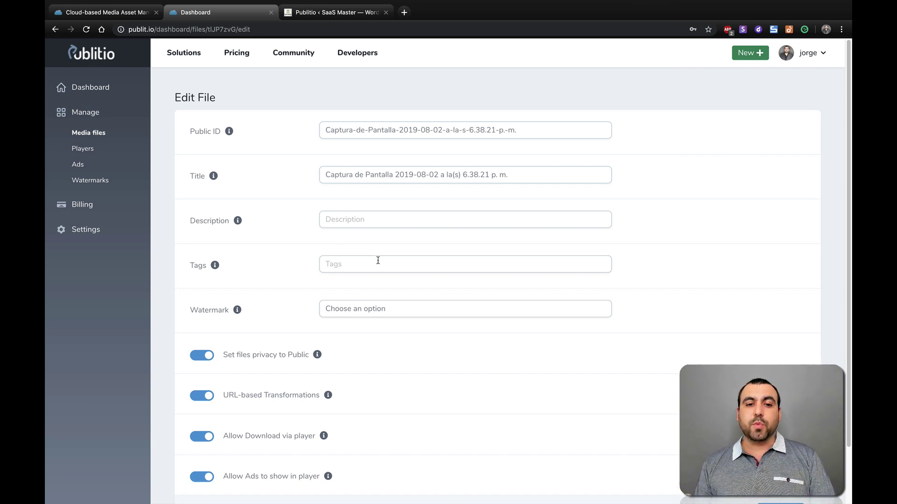
{"action": "left_click", "coordinate": [350, 306]}
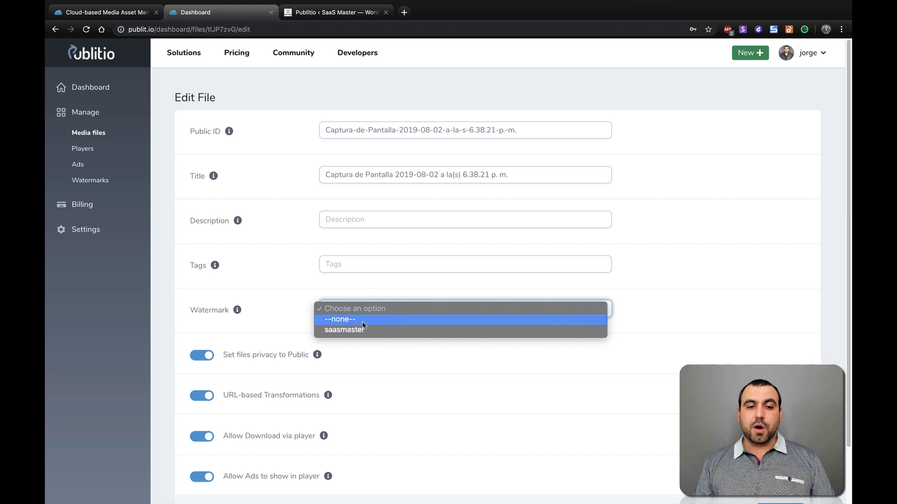
{"action": "left_click", "coordinate": [295, 289]}
{"action": "scroll", "coordinate": [414, 415], "scroll_direction": "down", "scroll_amount": 2}
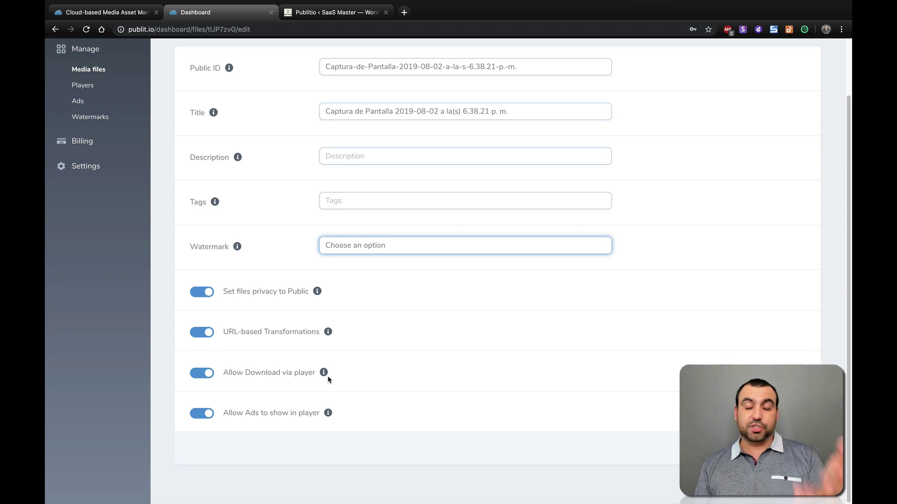
{"action": "left_click", "coordinate": [204, 372]}
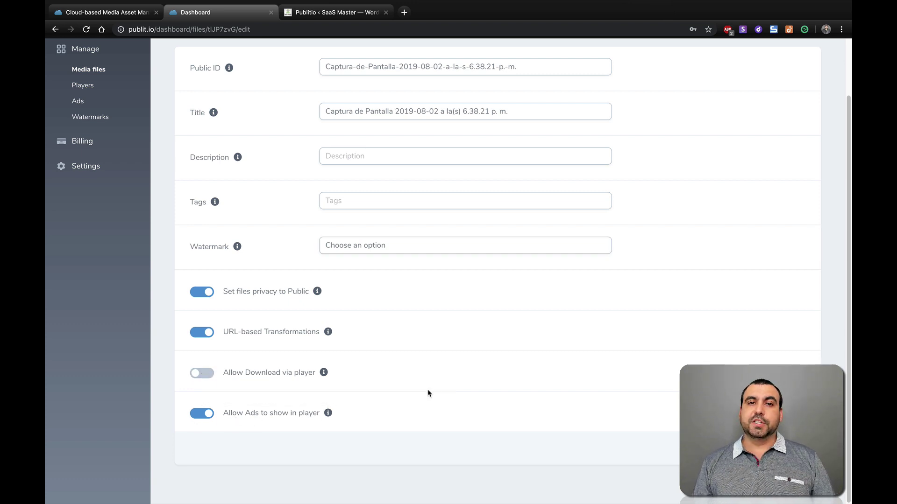
{"action": "scroll", "coordinate": [427, 393], "scroll_direction": "up", "scroll_amount": 2}
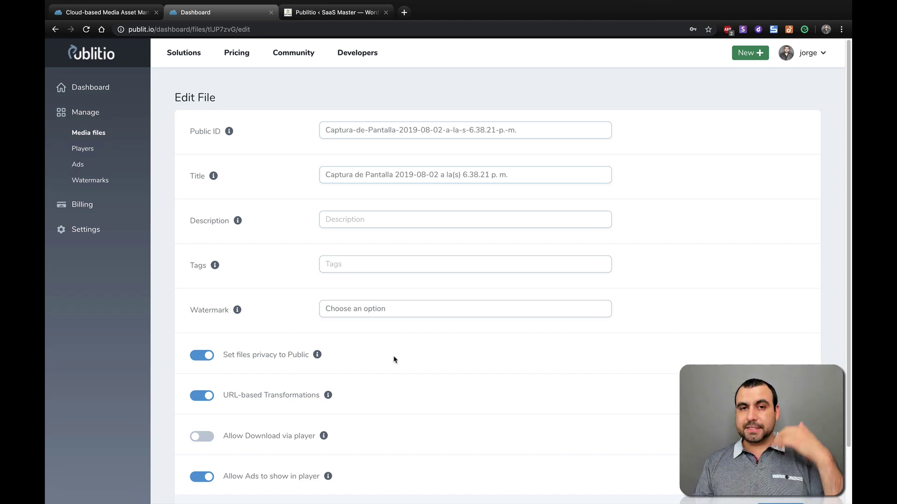
{"action": "scroll", "coordinate": [394, 360], "scroll_direction": "down", "scroll_amount": 2}
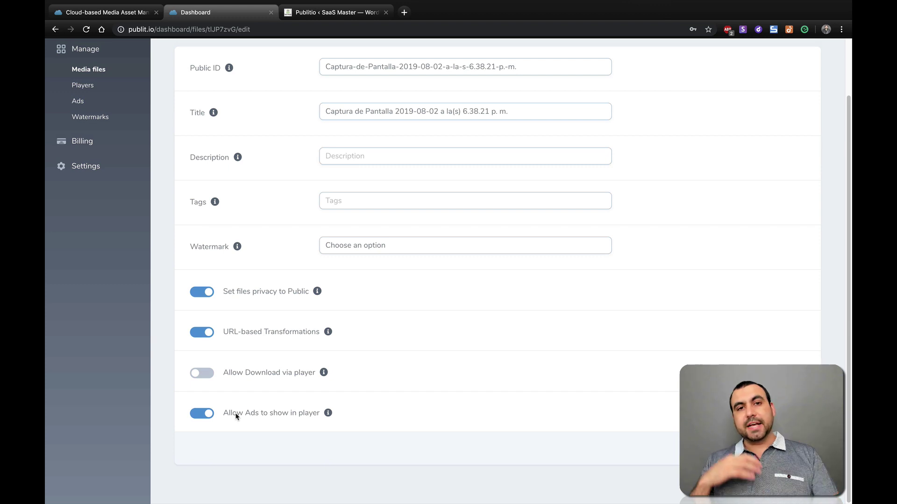
{"action": "left_click", "coordinate": [203, 416]}
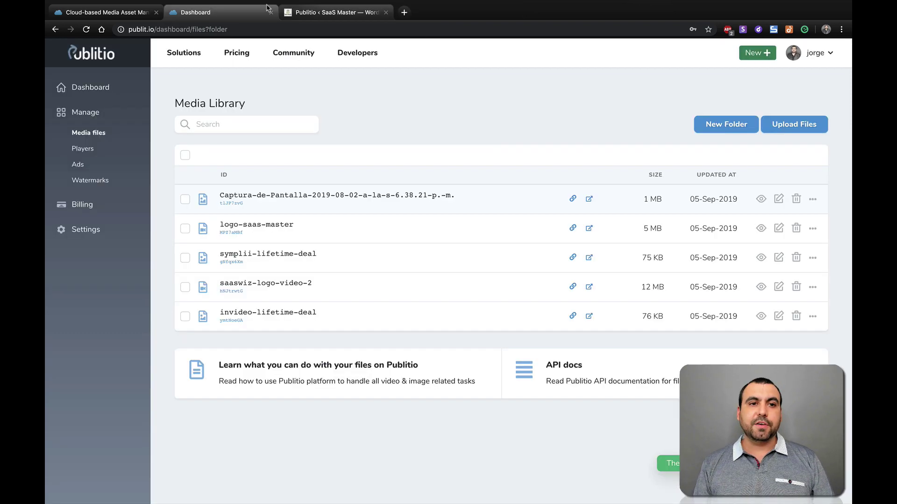
{"action": "left_click", "coordinate": [386, 13]}
{"action": "mouse_move", "coordinate": [257, 225]}
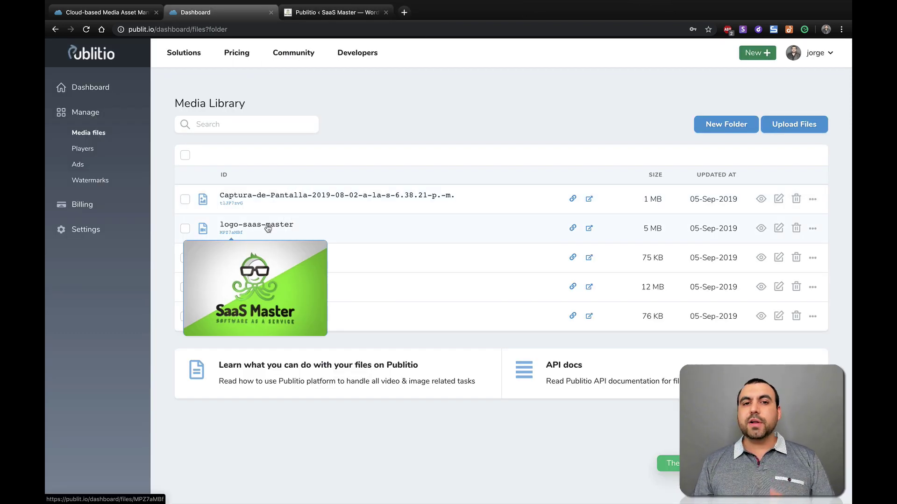
{"action": "left_click", "coordinate": [588, 228]}
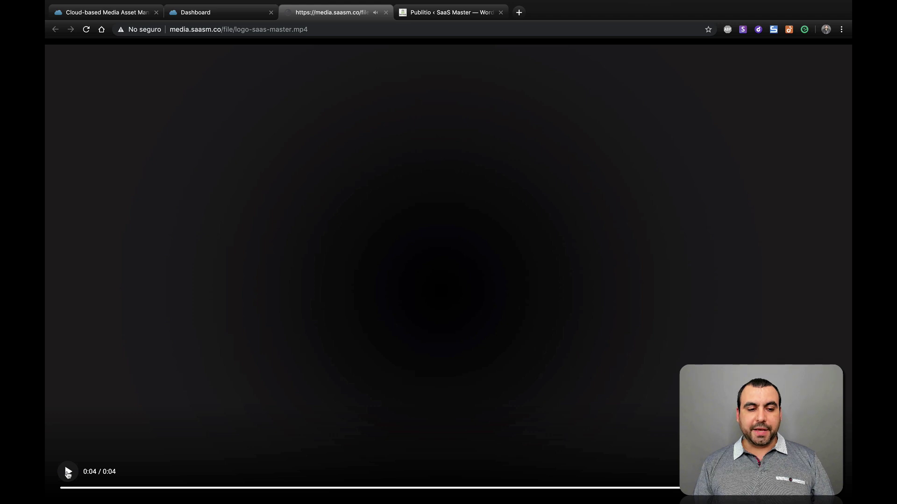
{"action": "left_click", "coordinate": [68, 473]}
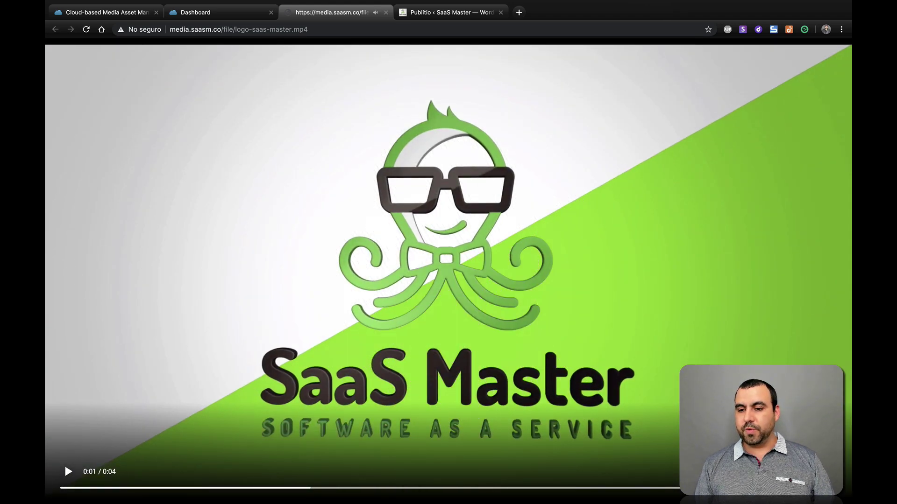
{"action": "key", "text": "ctrl+super+f"}
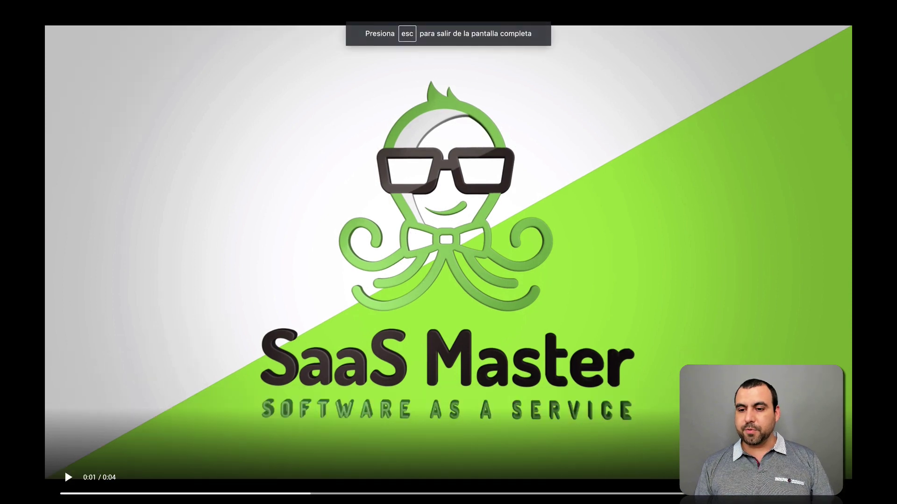
{"action": "key", "text": "Escape"}
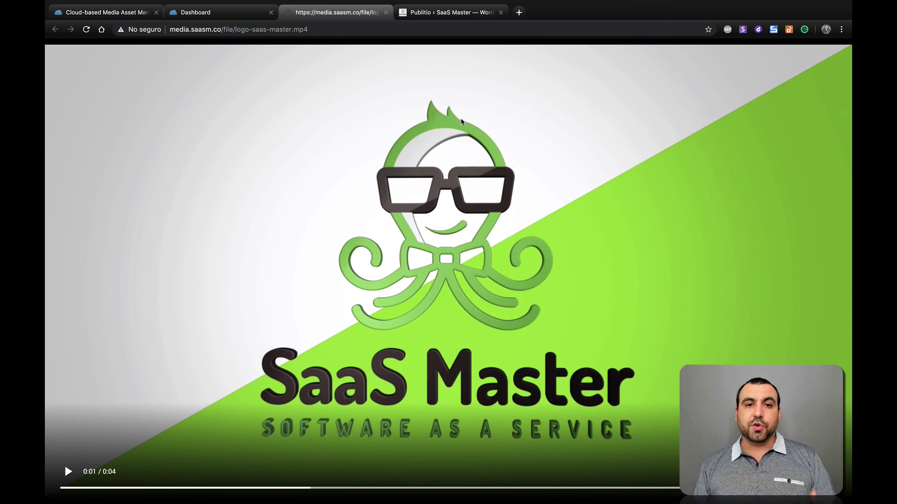
{"action": "left_click", "coordinate": [385, 13]}
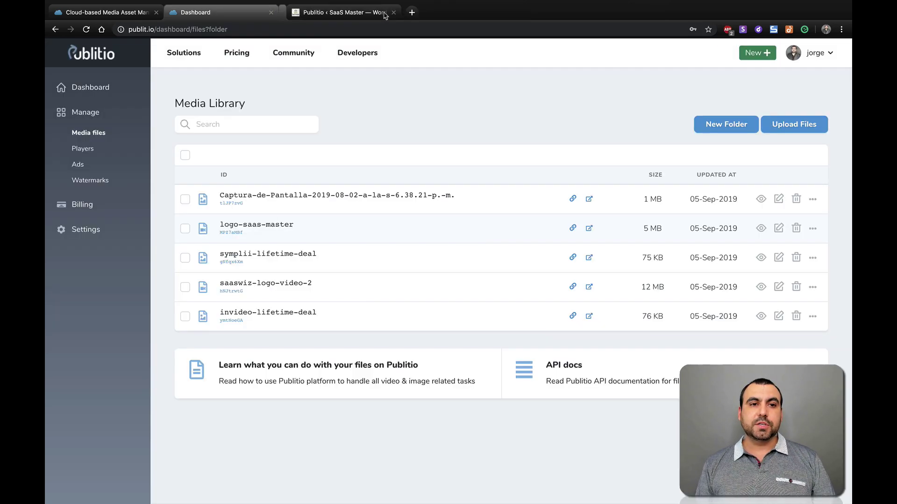
{"action": "left_click", "coordinate": [813, 229]}
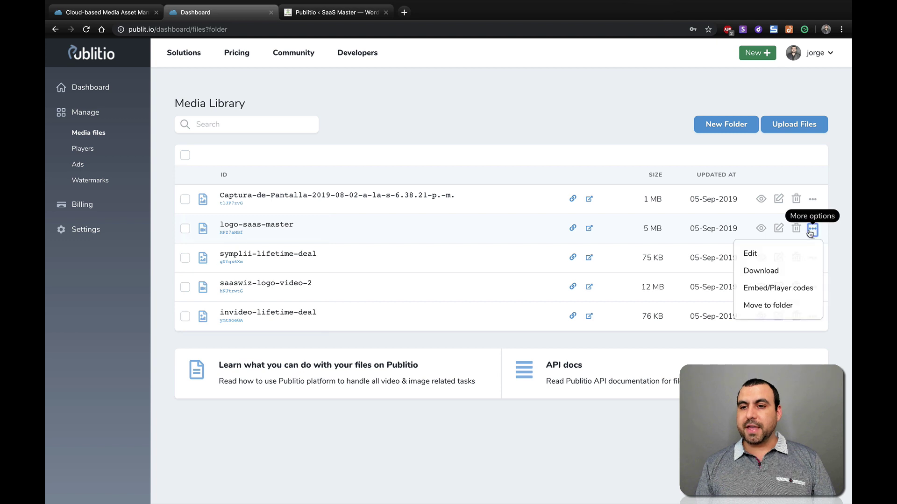
{"action": "left_click", "coordinate": [753, 253]}
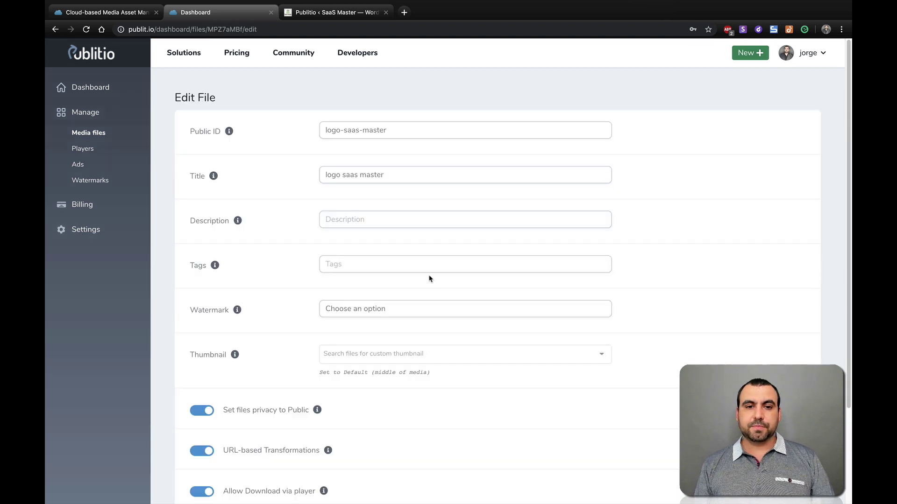
{"action": "scroll", "coordinate": [301, 358], "scroll_direction": "down", "scroll_amount": 3}
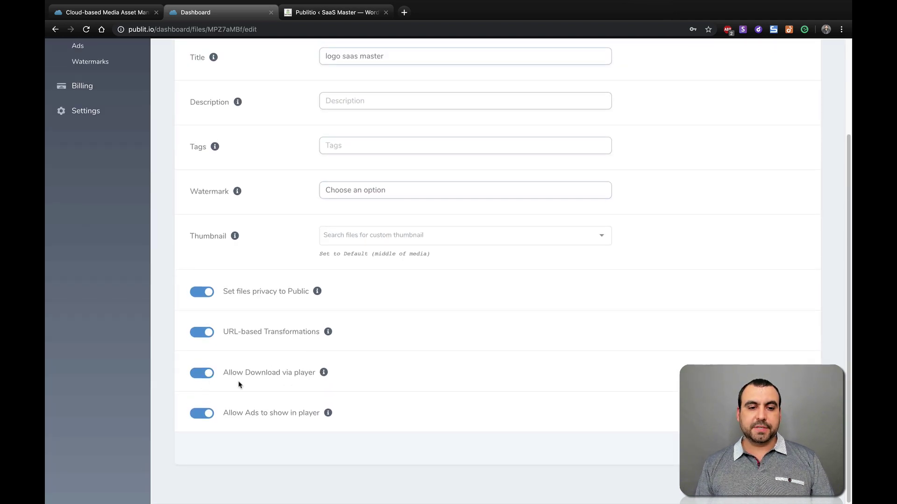
{"action": "left_click", "coordinate": [208, 378]}
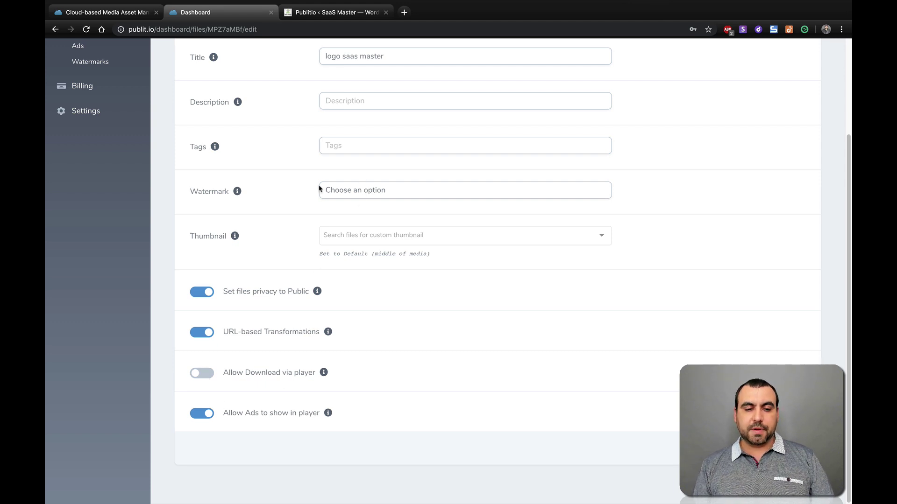
{"action": "scroll", "coordinate": [319, 189], "scroll_direction": "up", "scroll_amount": 3}
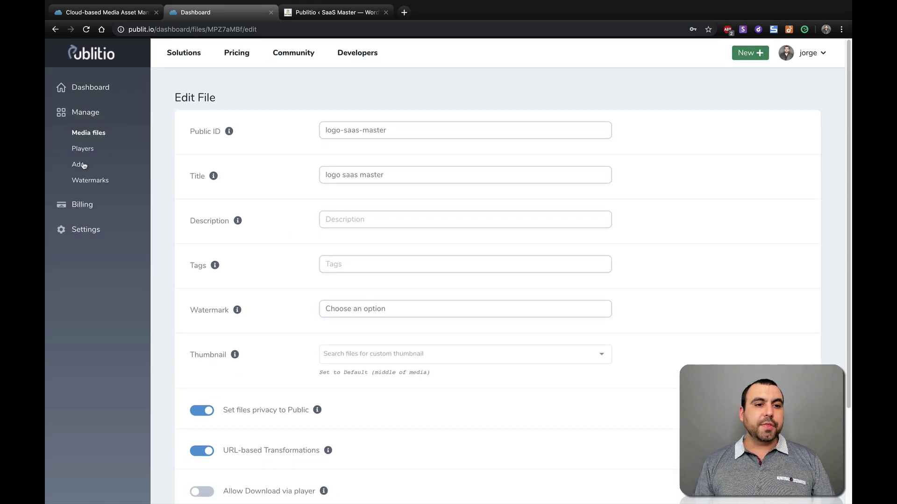
Visit Ads and Create Ad Tag, then view the saasmaster watermark under Watermarks
{"action": "left_click", "coordinate": [78, 165]}
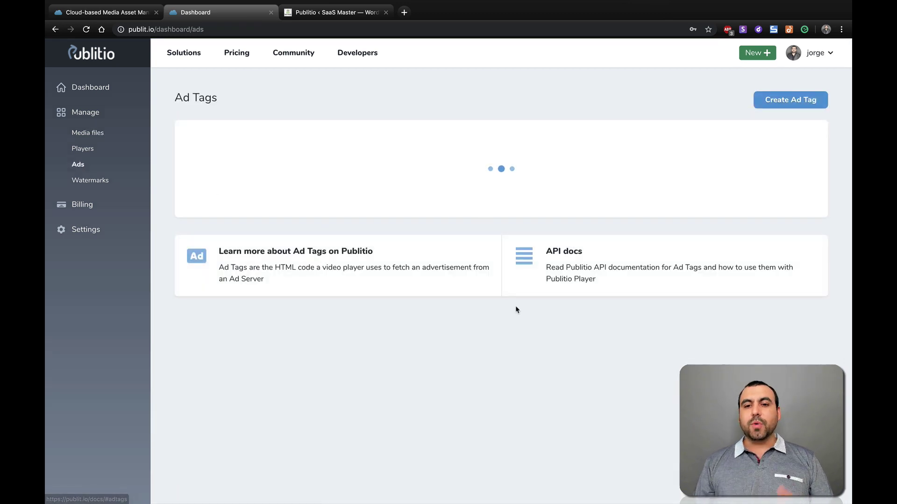
{"action": "left_click", "coordinate": [792, 105]}
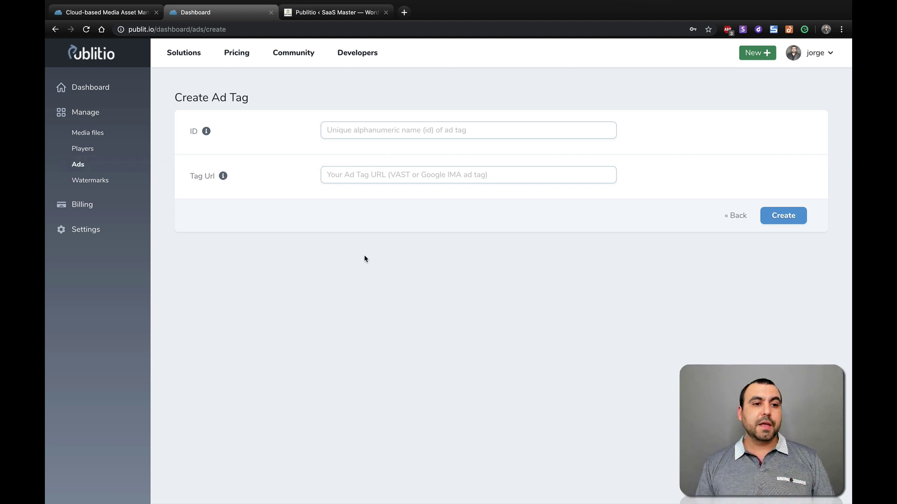
{"action": "left_click", "coordinate": [97, 182]}
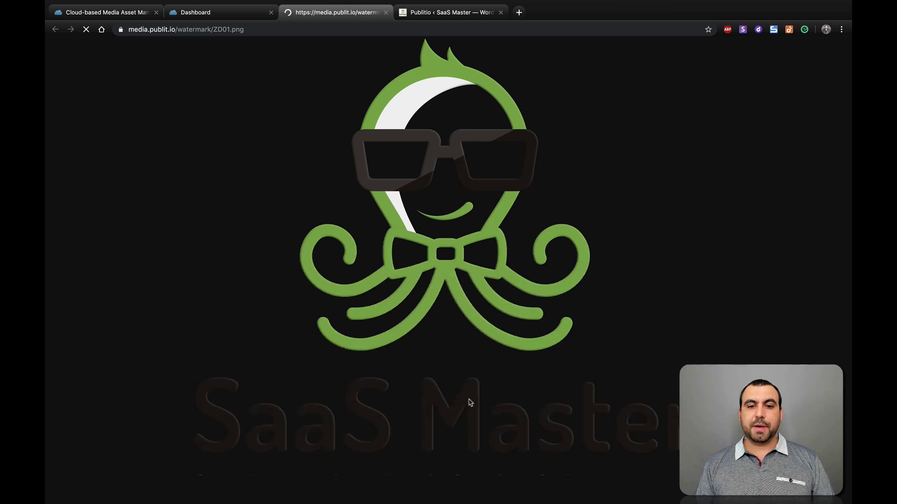
{"action": "left_click", "coordinate": [386, 13]}
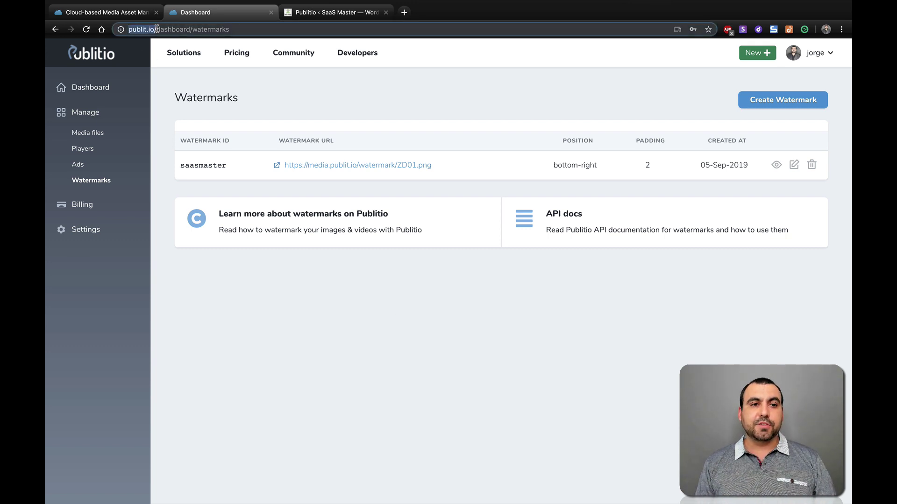
Open Settings, highlight the media.saasm.co custom CNAME URL, and reload the page
{"action": "left_click", "coordinate": [89, 231]}
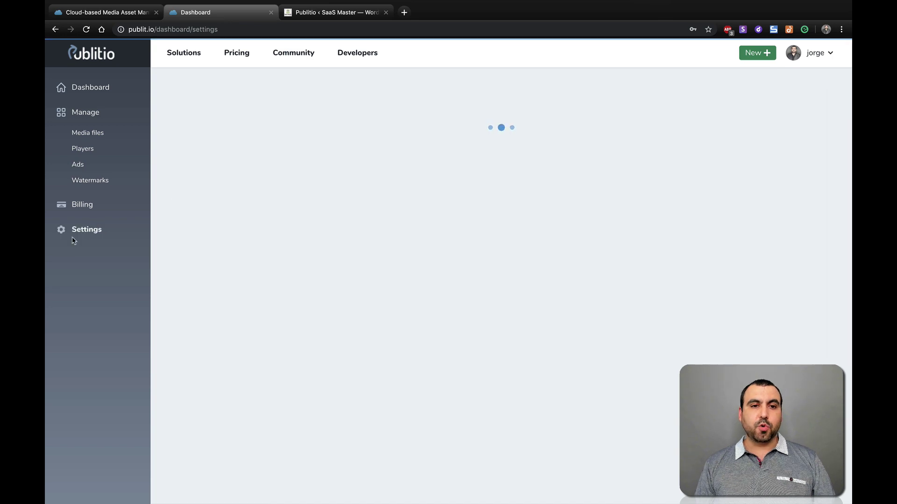
{"action": "scroll", "coordinate": [365, 431], "scroll_direction": "down", "scroll_amount": 4}
{"action": "scroll", "coordinate": [366, 430], "scroll_direction": "down", "scroll_amount": 4}
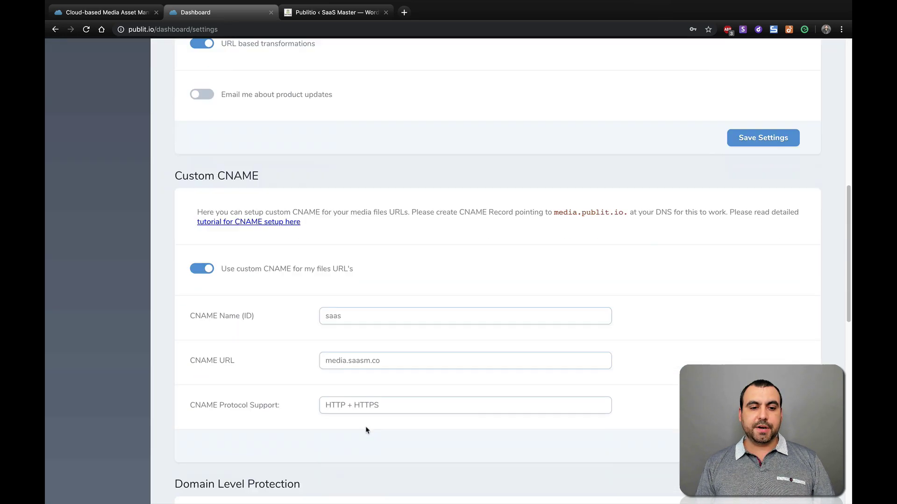
{"action": "scroll", "coordinate": [366, 429], "scroll_direction": "up", "scroll_amount": 1}
{"action": "scroll", "coordinate": [235, 200], "scroll_direction": "up", "scroll_amount": 2}
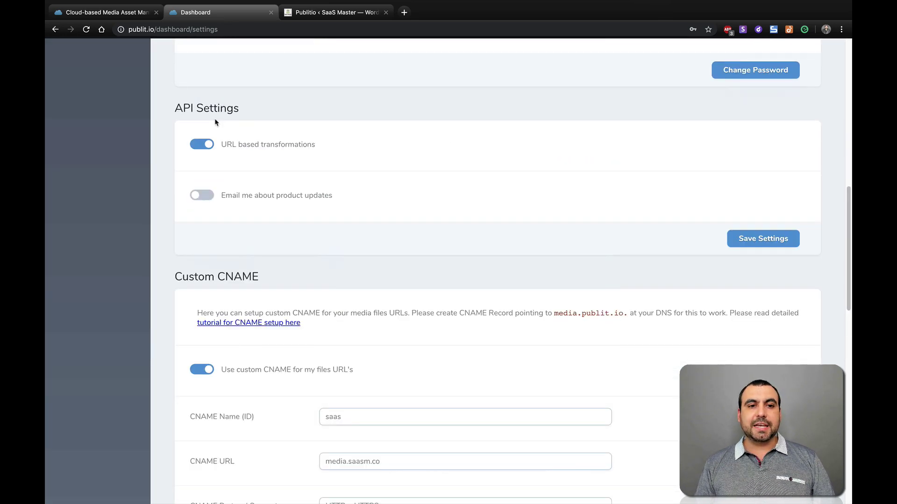
{"action": "scroll", "coordinate": [215, 123], "scroll_direction": "down", "scroll_amount": 3}
{"action": "double_click", "coordinate": [270, 101]}
{"action": "left_click", "coordinate": [270, 100]}
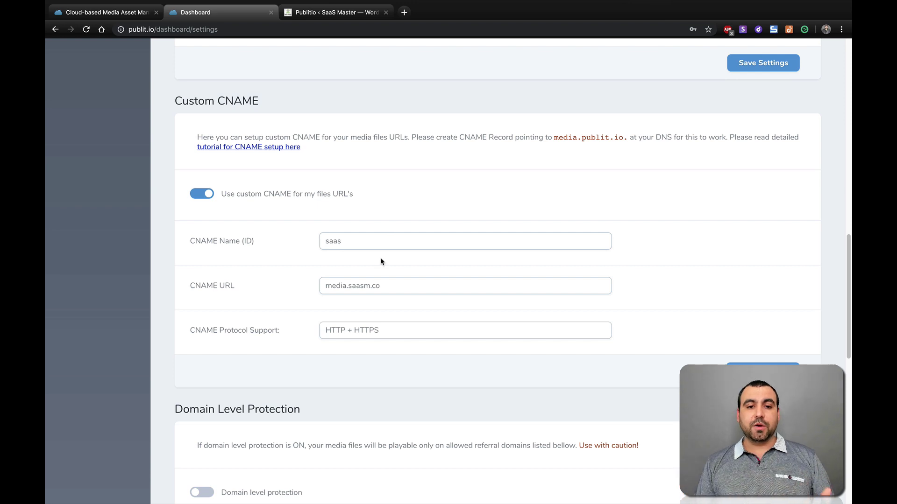
{"action": "left_click_drag", "start_coordinate": [348, 285], "coordinate": [394, 286]}
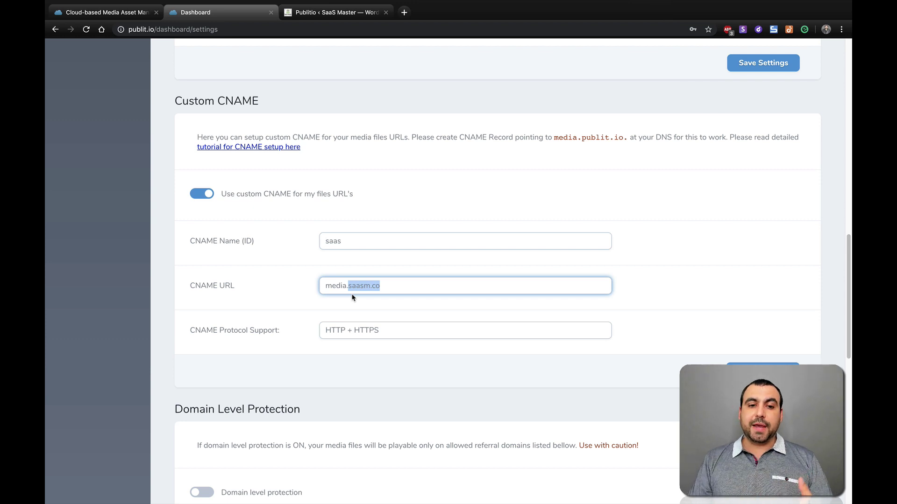
{"action": "left_click", "coordinate": [339, 286]}
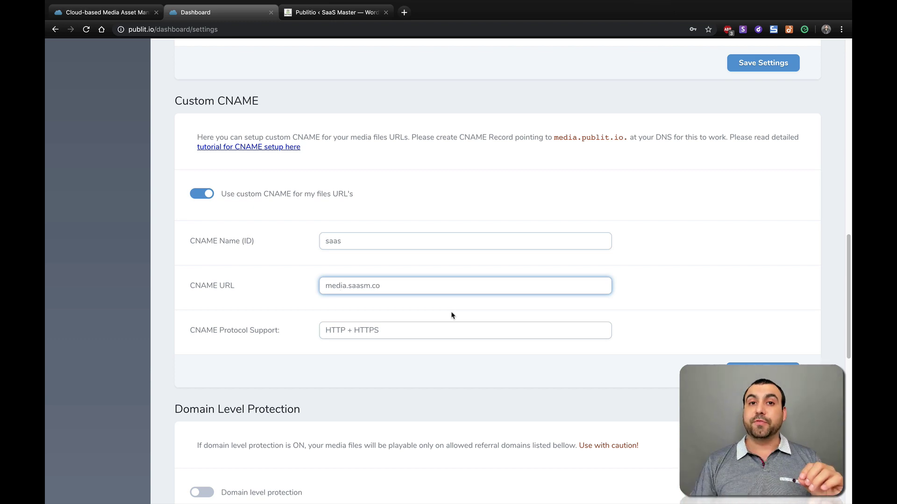
{"action": "key", "text": "Return"}
View the logo-saas-master video at its media.saasm.co address, then close that tab
{"action": "left_click", "coordinate": [87, 133]}
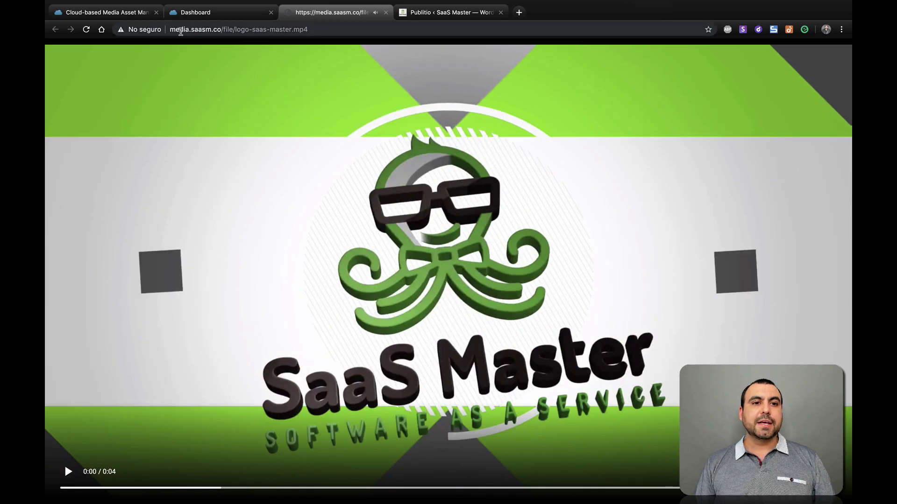
{"action": "left_click_drag", "start_coordinate": [170, 29], "coordinate": [217, 30]}
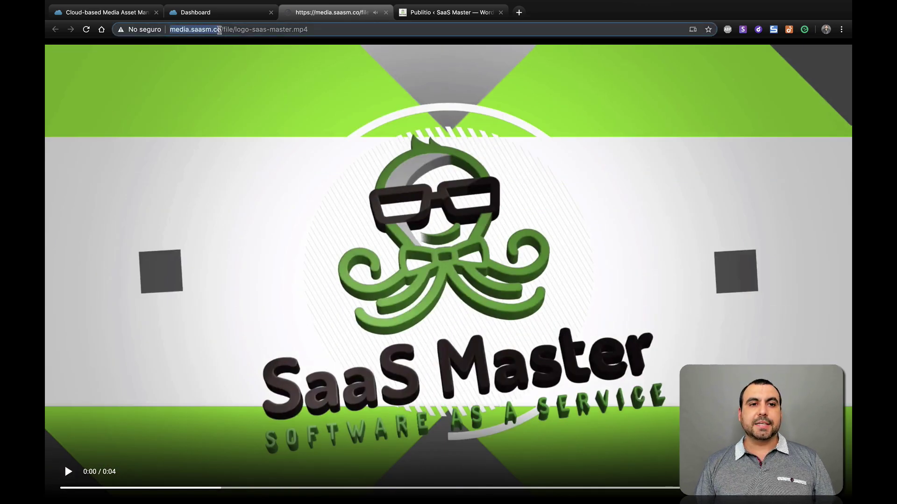
{"action": "left_click", "coordinate": [218, 30]}
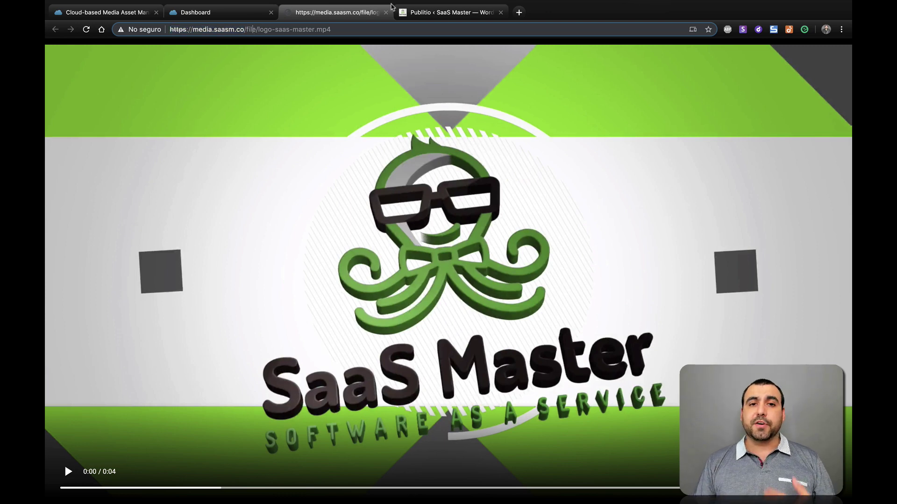
{"action": "left_click", "coordinate": [386, 13]}
{"action": "mouse_move", "coordinate": [293, 53]}
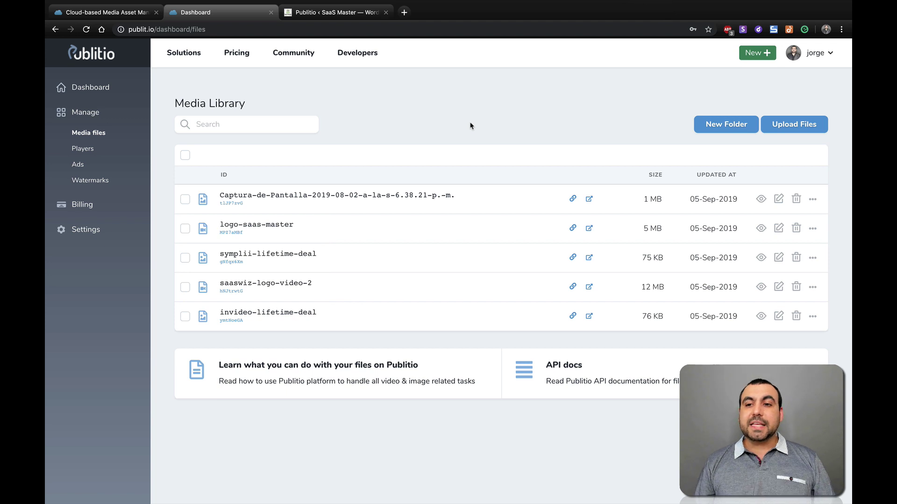
Switch to the WordPress site and create a post via Posts > Add New
{"action": "left_click", "coordinate": [332, 15]}
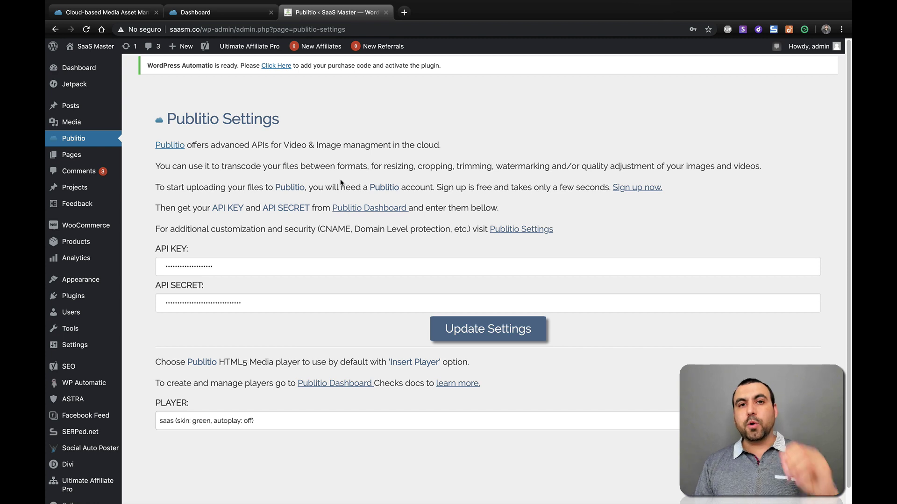
{"action": "mouse_move", "coordinate": [70, 106]}
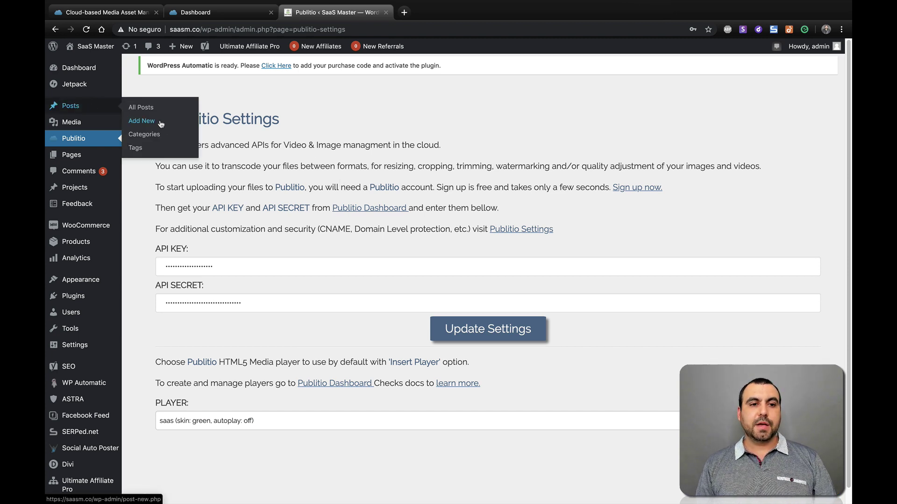
{"action": "left_click", "coordinate": [153, 123]}
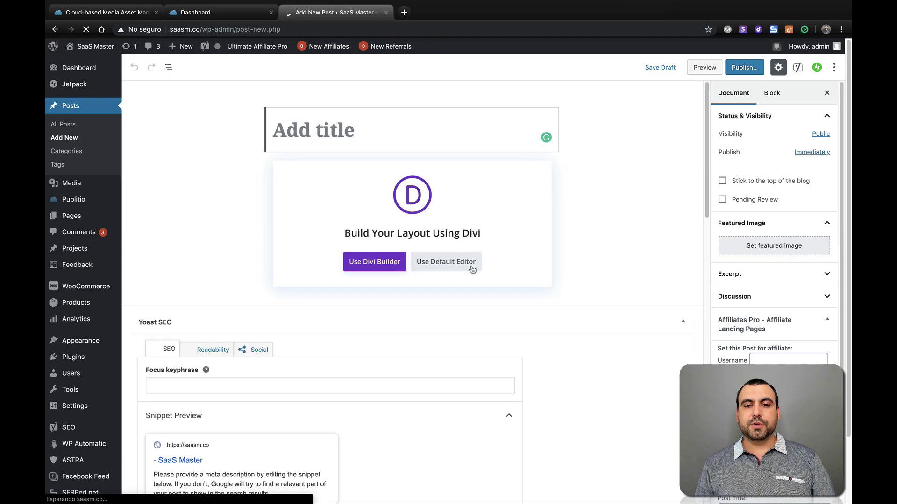
Add a Publitio block in the default editor and insert logo-saas-master as a player
{"action": "left_click", "coordinate": [446, 261]}
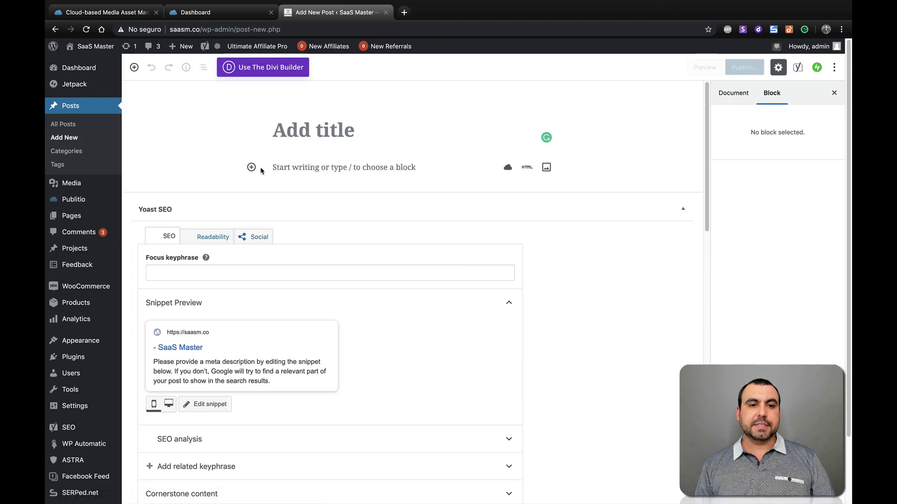
{"action": "left_click", "coordinate": [251, 168]}
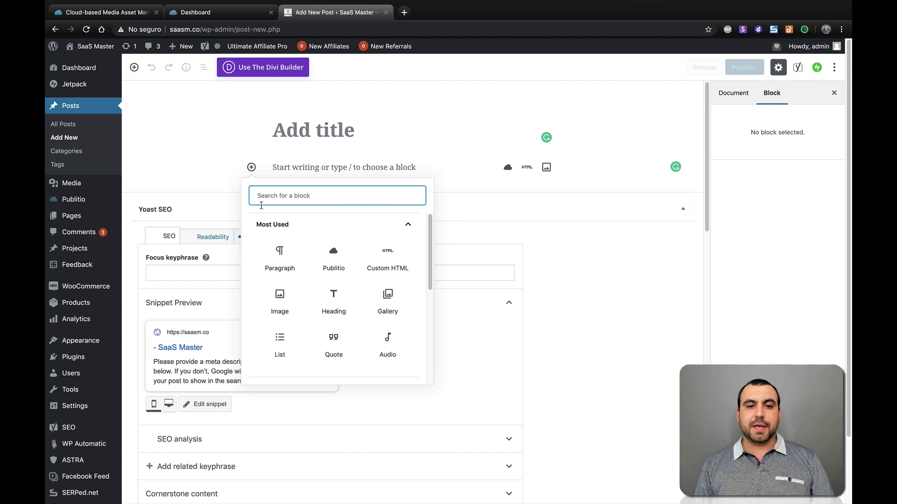
{"action": "left_click", "coordinate": [334, 247]}
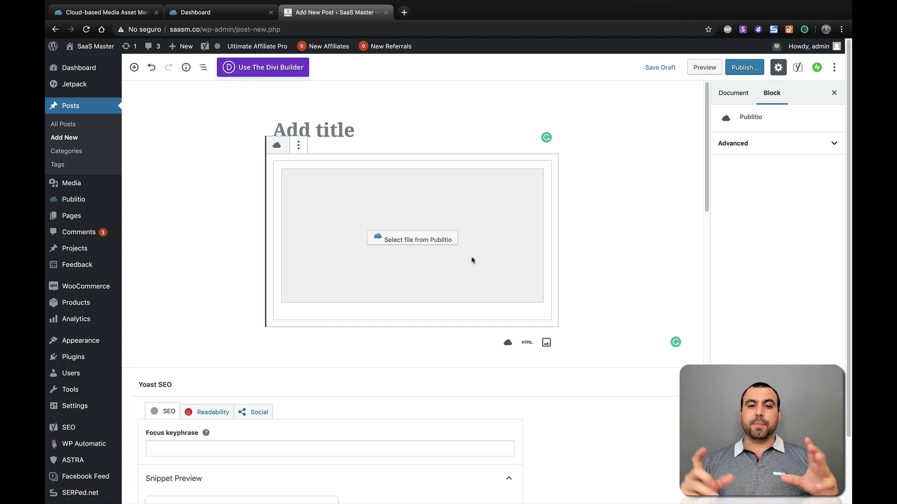
{"action": "left_click", "coordinate": [447, 242]}
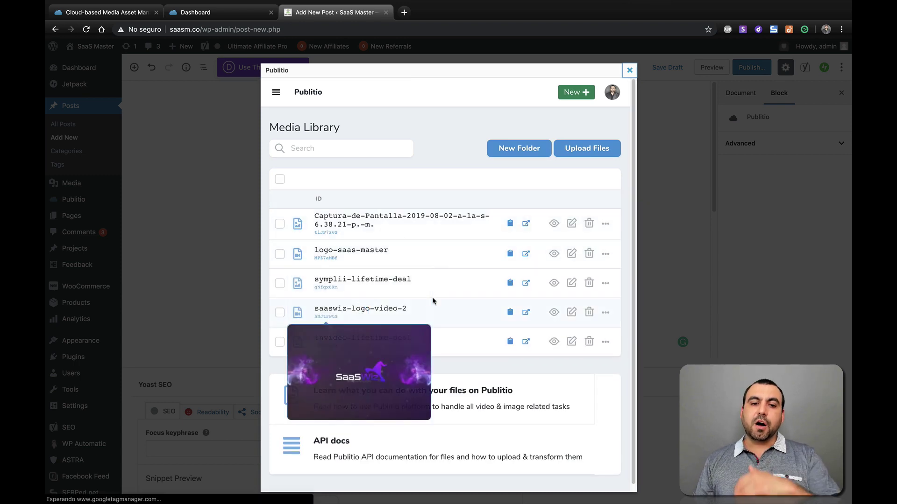
{"action": "mouse_move", "coordinate": [319, 254]}
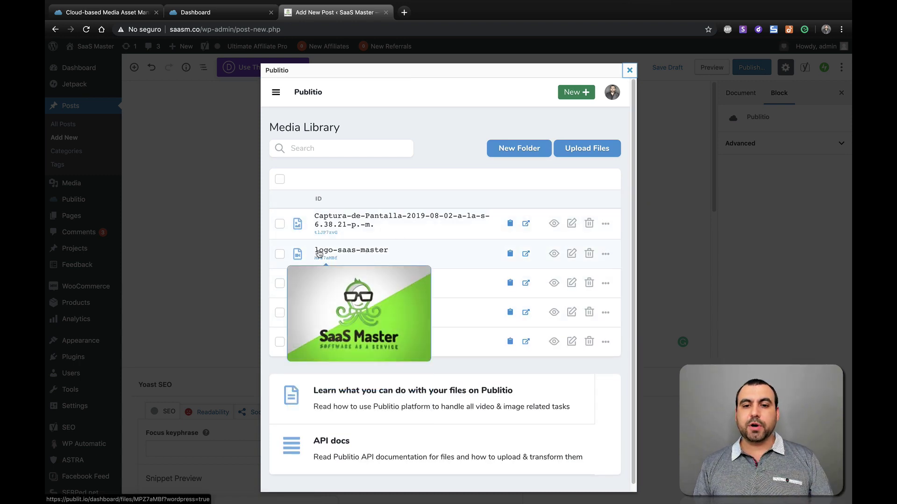
{"action": "left_click", "coordinate": [606, 255]}
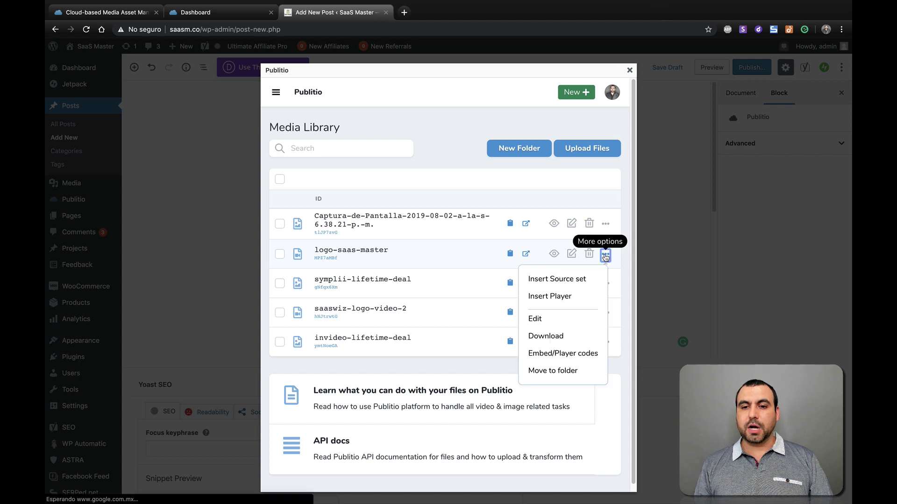
{"action": "left_click", "coordinate": [569, 280]}
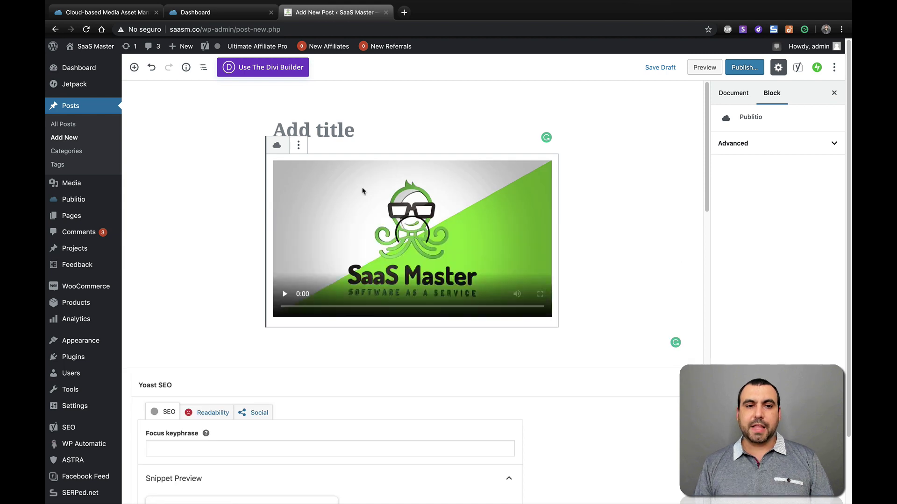
Title the post 'TEST SITE' and open its preview
{"action": "left_click", "coordinate": [326, 130]}
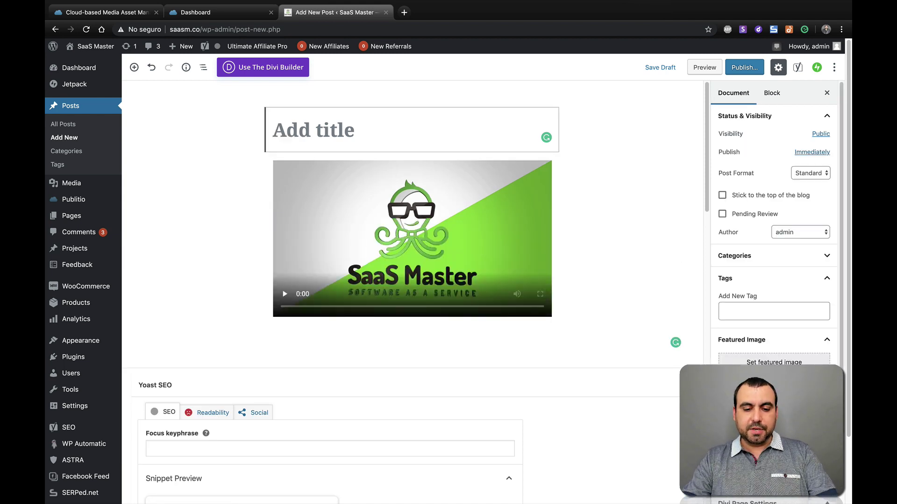
{"action": "type", "text": "TEST SITE"}
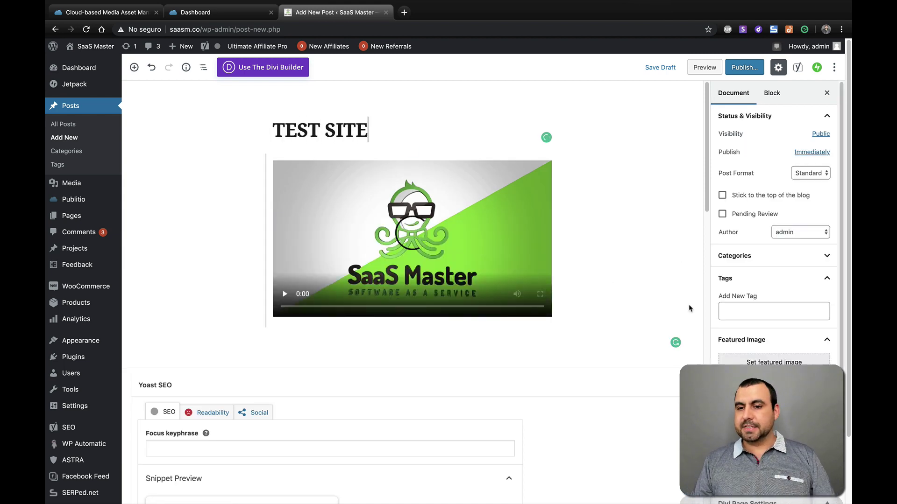
{"action": "scroll", "coordinate": [774, 280], "scroll_direction": "down", "scroll_amount": 2}
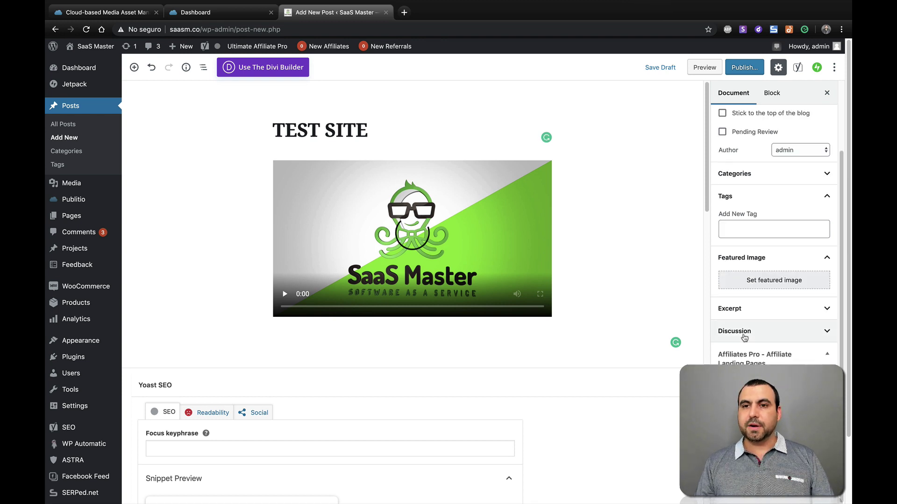
{"action": "scroll", "coordinate": [774, 280], "scroll_direction": "up", "scroll_amount": 2}
{"action": "left_click", "coordinate": [698, 71]}
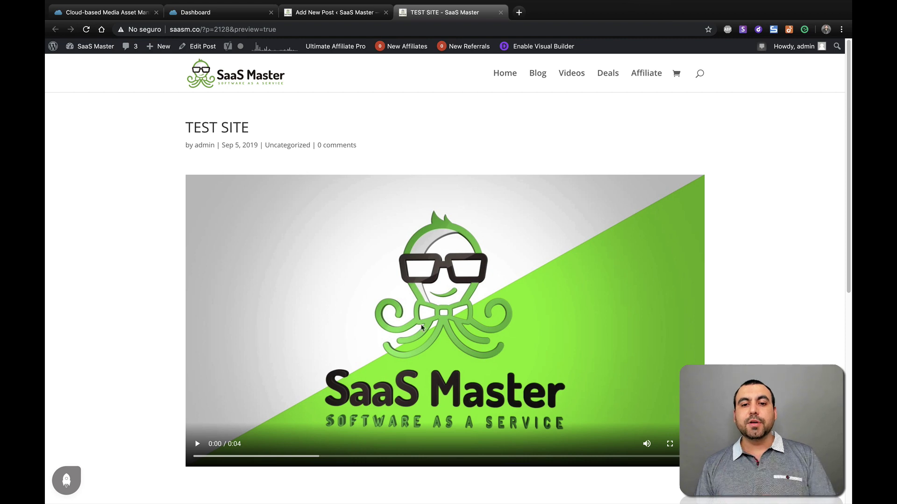
Play the embedded video in the TEST SITE preview, then return to Publitio's Media Library
{"action": "left_click", "coordinate": [198, 445]}
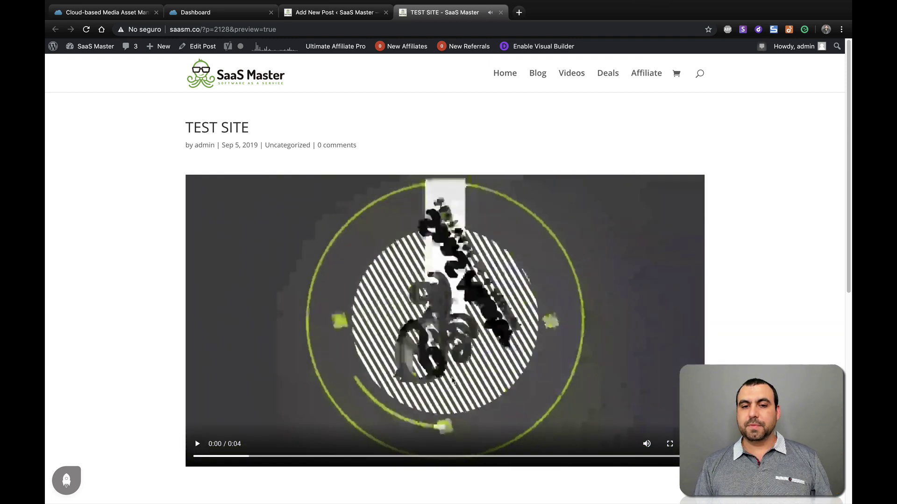
{"action": "scroll", "coordinate": [451, 378], "scroll_direction": "down", "scroll_amount": 5}
{"action": "scroll", "coordinate": [450, 378], "scroll_direction": "down", "scroll_amount": 1}
{"action": "scroll", "coordinate": [450, 378], "scroll_direction": "up", "scroll_amount": 6}
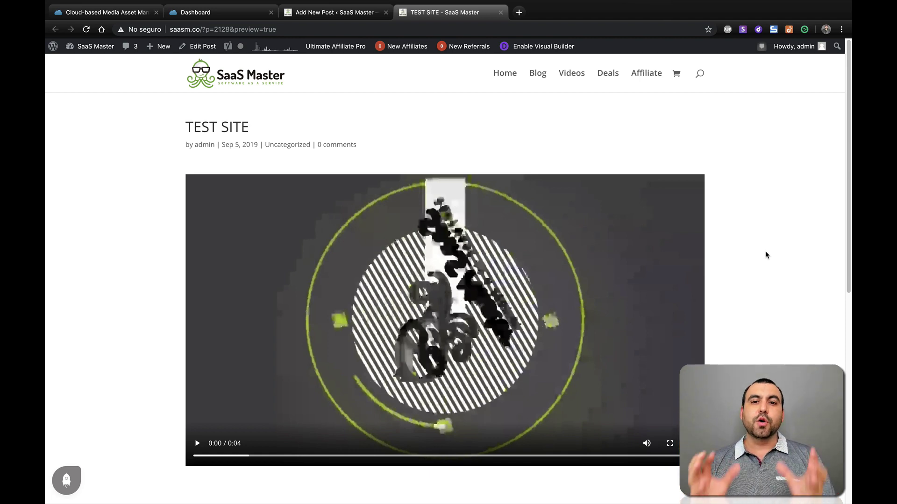
{"action": "left_click", "coordinate": [325, 12]}
{"action": "left_click", "coordinate": [221, 13]}
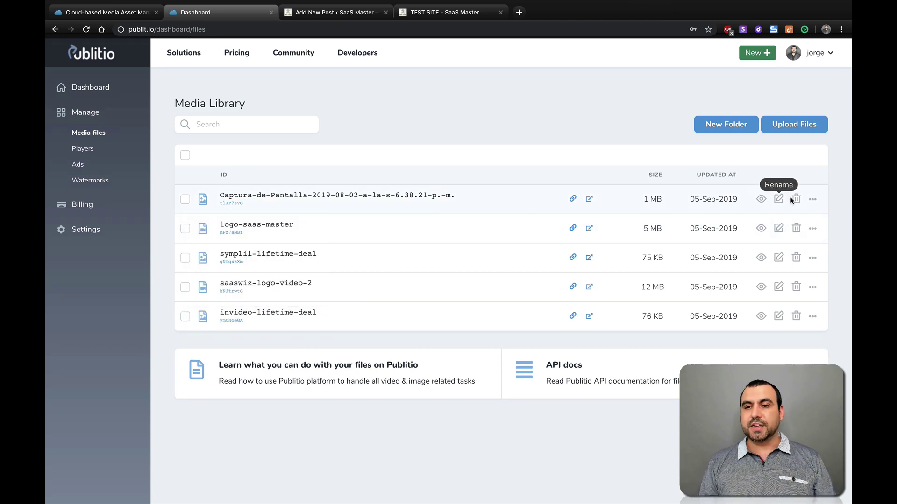
View the first media file's embed and player codes using the saas player, then close them
{"action": "left_click", "coordinate": [812, 201]}
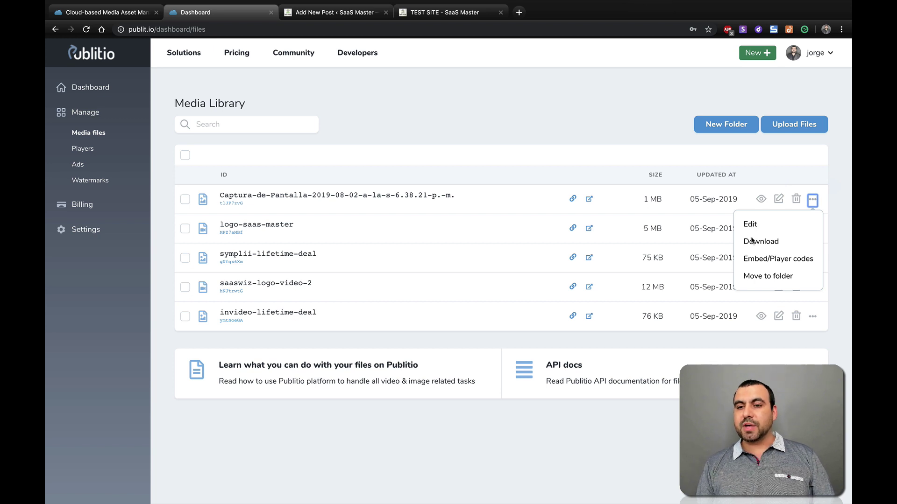
{"action": "left_click", "coordinate": [769, 261]}
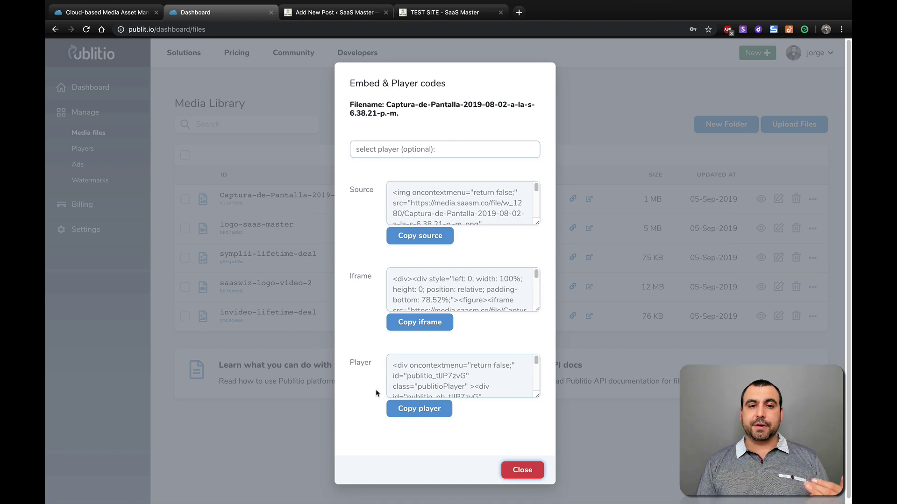
{"action": "left_click", "coordinate": [395, 158]}
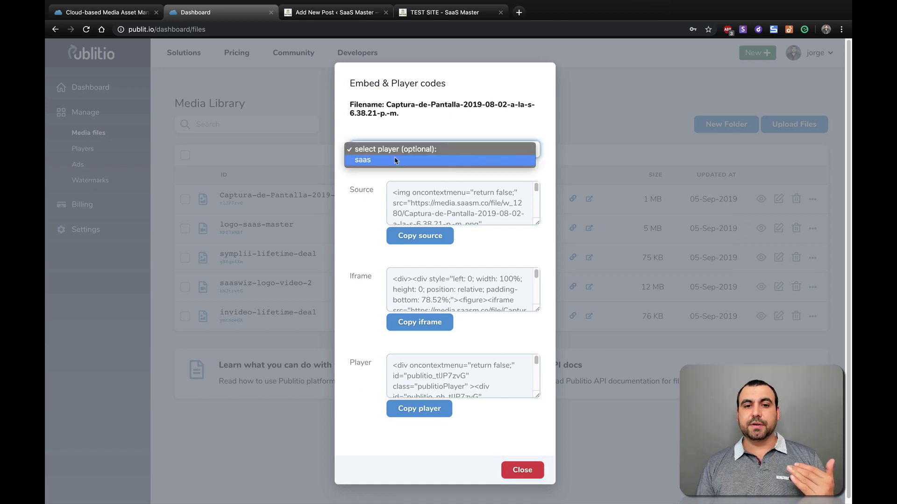
{"action": "left_click", "coordinate": [394, 160]}
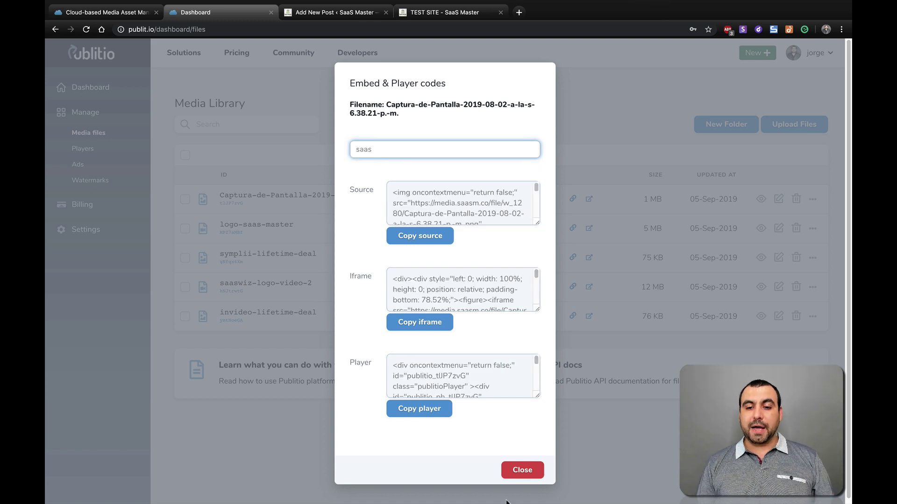
{"action": "left_click", "coordinate": [528, 470]}
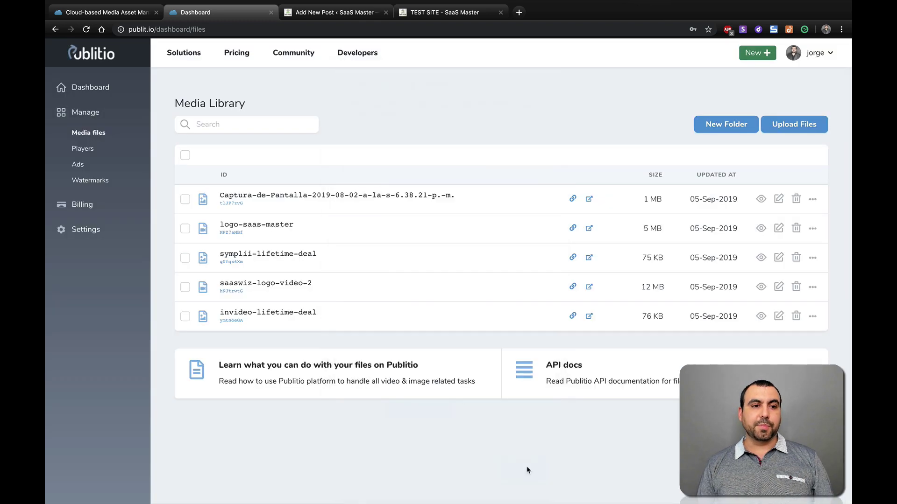
From the Players list, start a new player and name it 'saas master 2'
{"action": "left_click", "coordinate": [82, 149]}
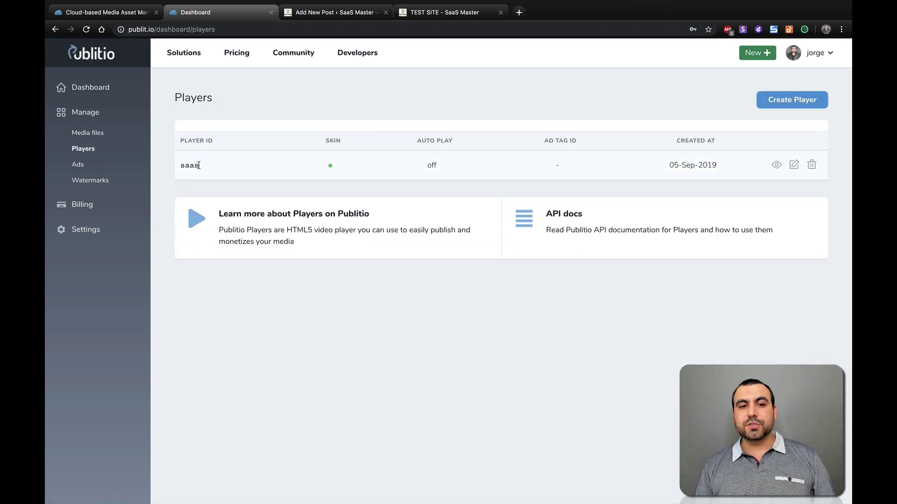
{"action": "left_click", "coordinate": [807, 100]}
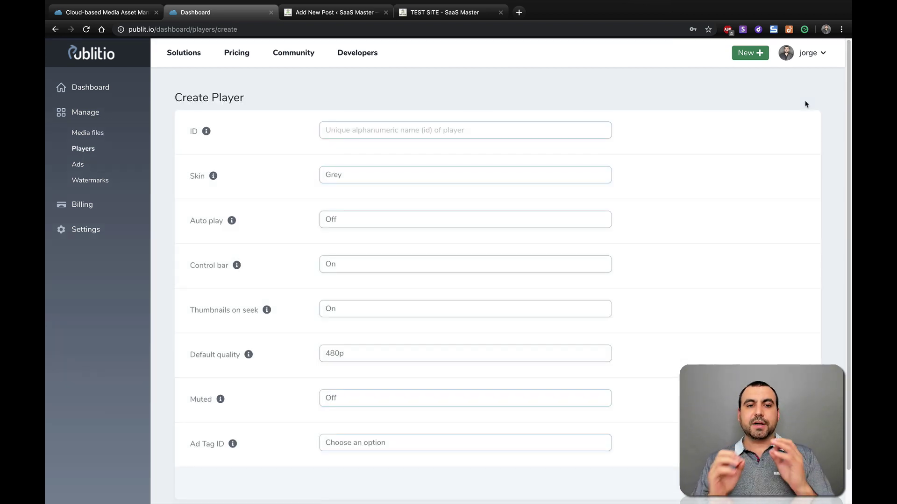
{"action": "left_click", "coordinate": [353, 176]}
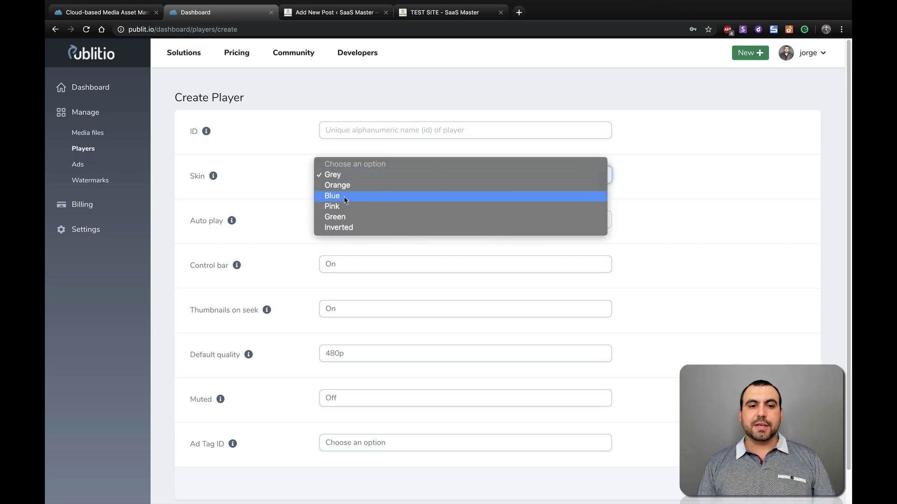
{"action": "left_click", "coordinate": [376, 129]}
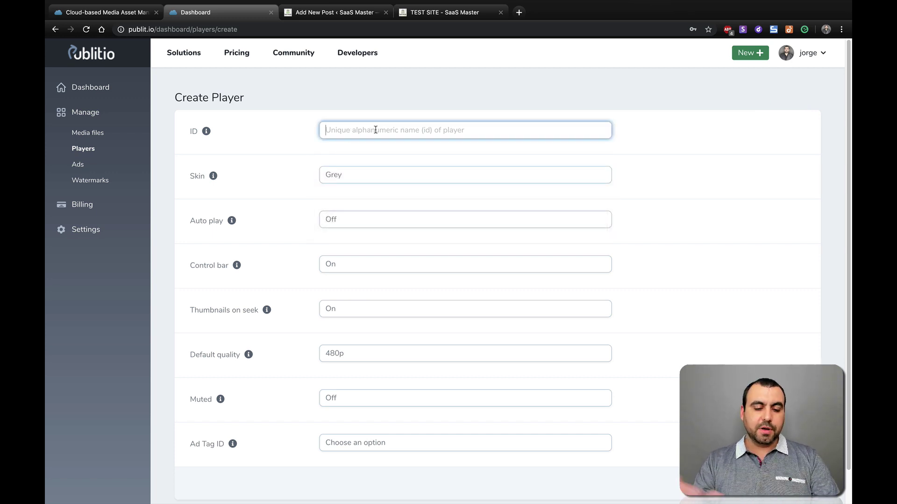
{"action": "type", "text": "saas master 2"}
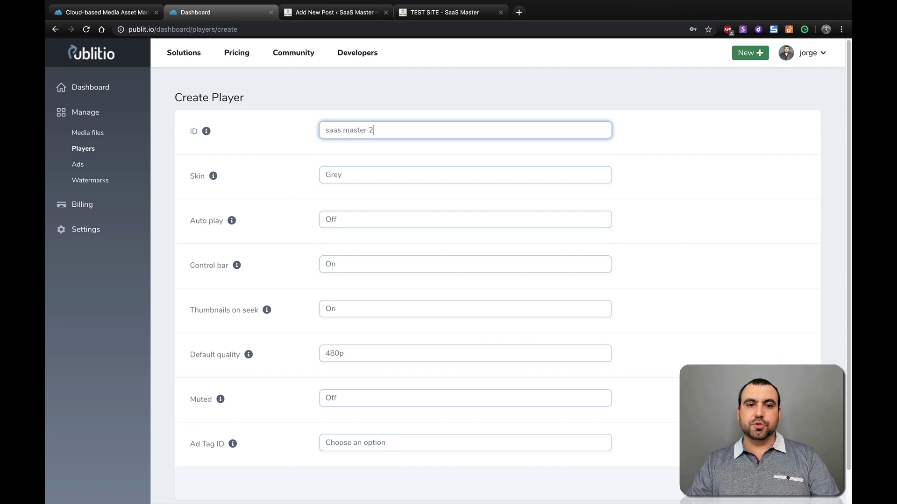
Give the new player a Green skin and set autoplay to Mouseover
{"action": "left_click", "coordinate": [369, 173]}
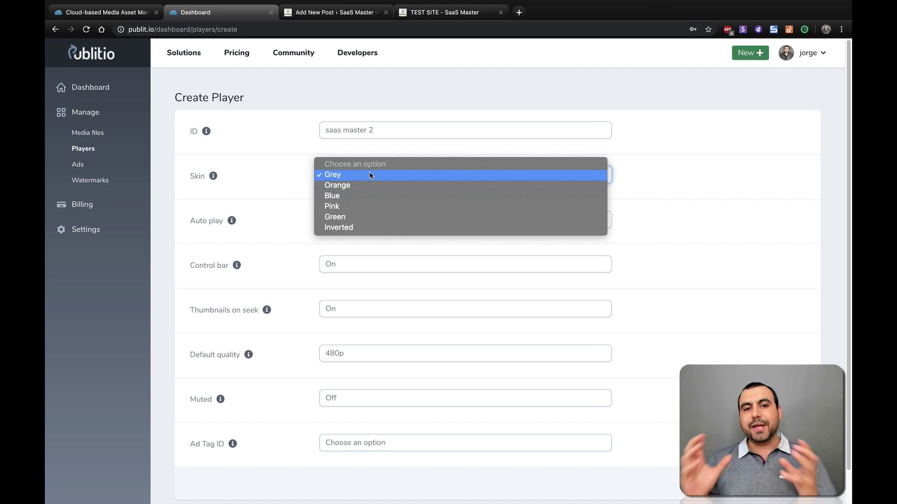
{"action": "left_click", "coordinate": [344, 216]}
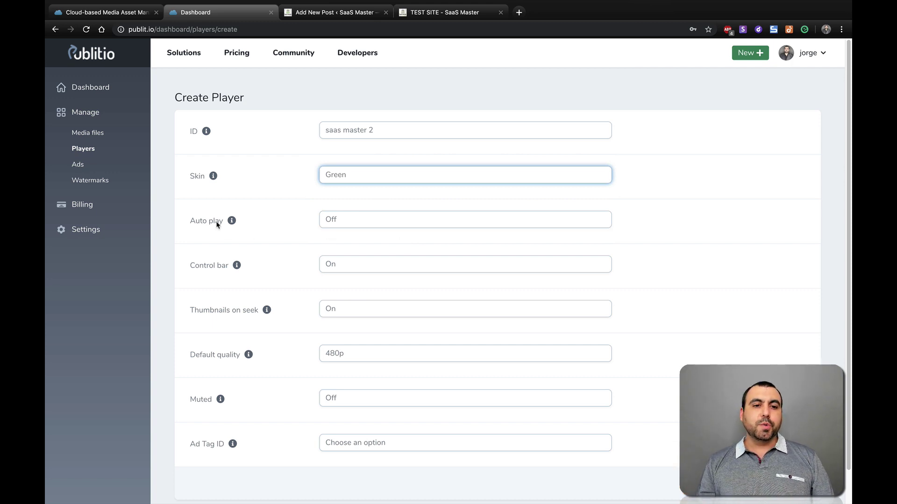
{"action": "left_click", "coordinate": [347, 227]}
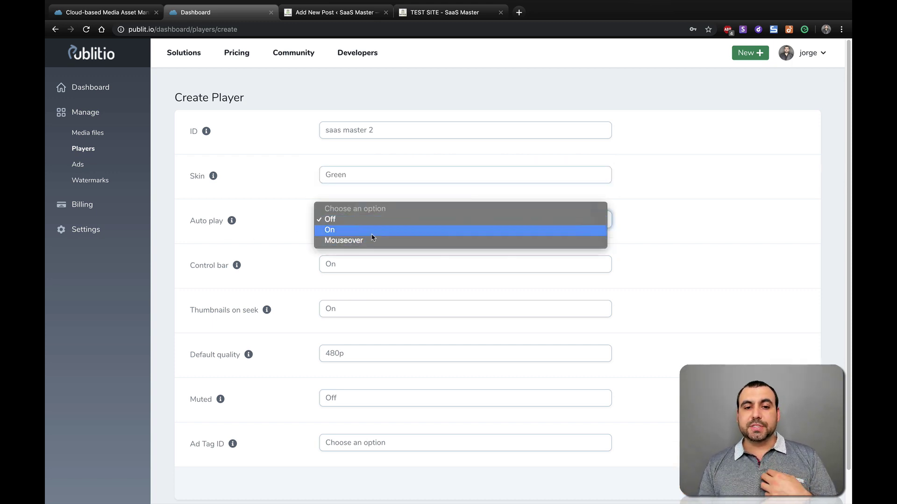
{"action": "left_click", "coordinate": [344, 242]}
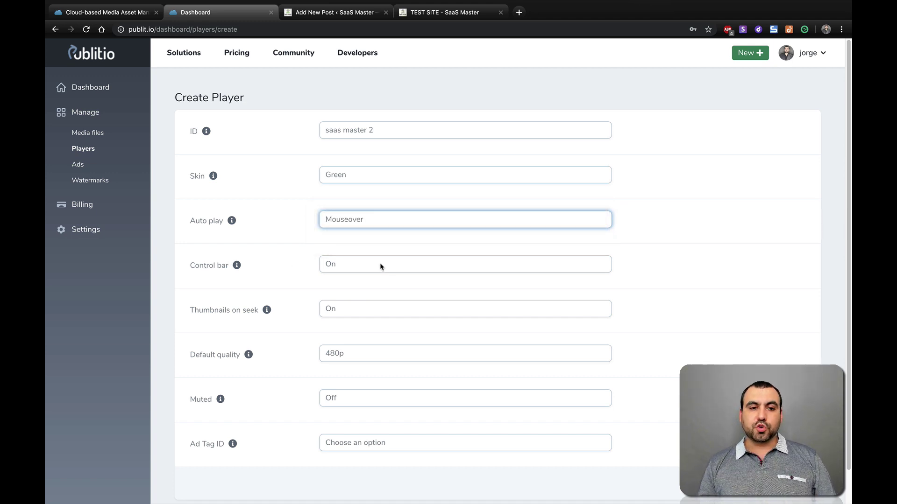
Keep the control bar On, default quality at 480p, and the player unmuted
{"action": "left_click", "coordinate": [348, 264]}
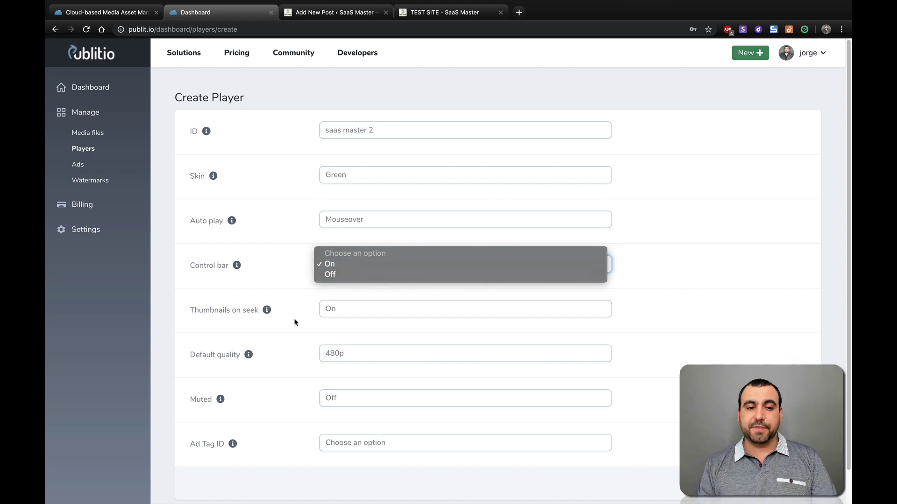
{"action": "left_click", "coordinate": [293, 331]}
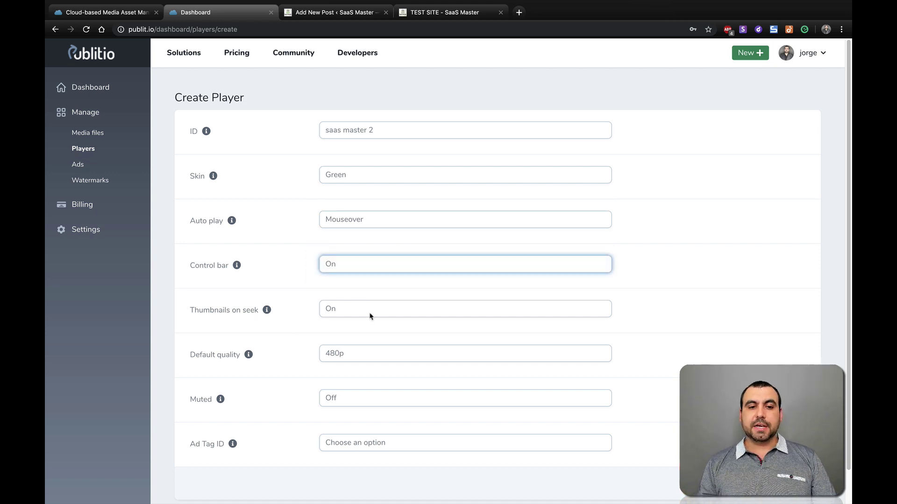
{"action": "left_click", "coordinate": [369, 360]}
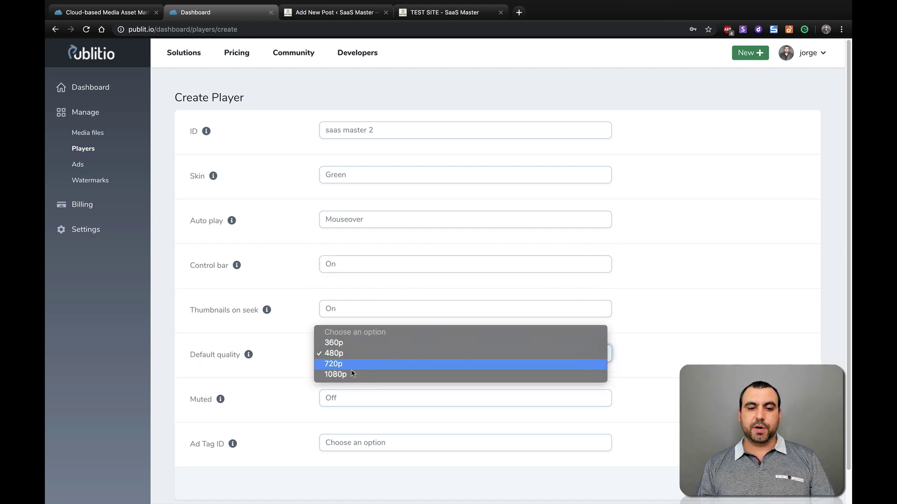
{"action": "left_click", "coordinate": [296, 346]}
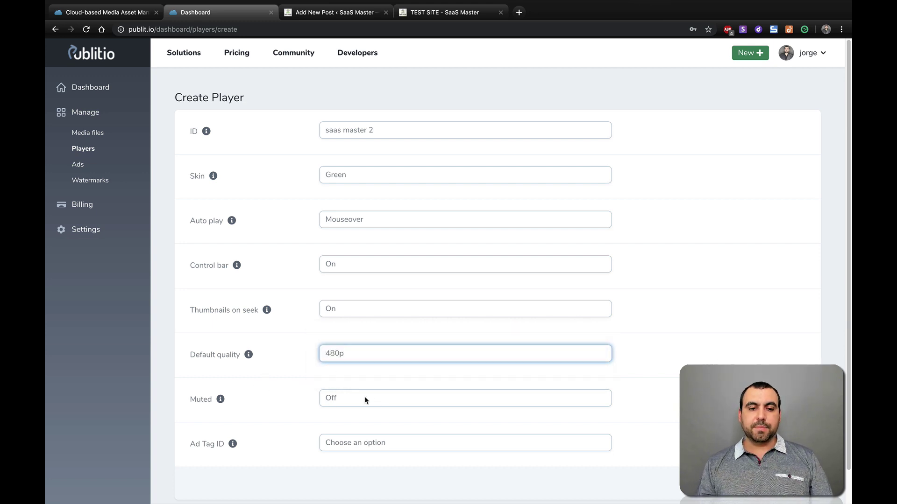
{"action": "left_click", "coordinate": [346, 404]}
{"action": "left_click", "coordinate": [294, 384]}
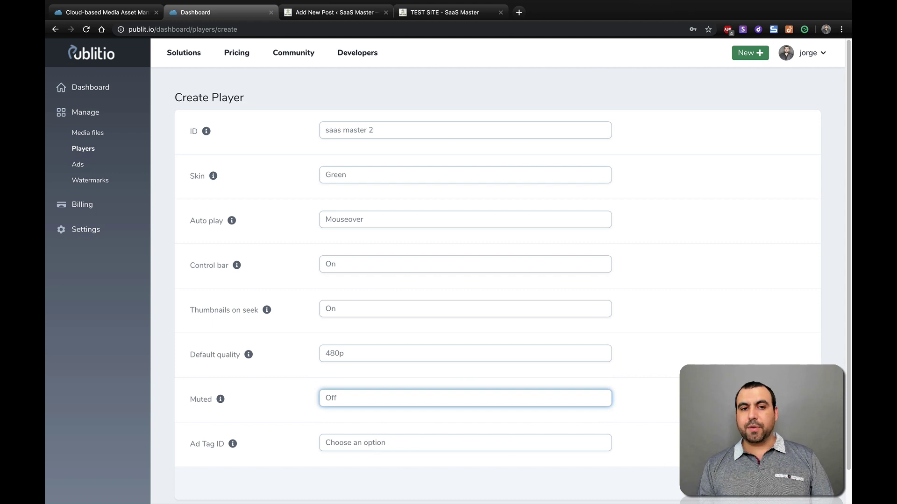
Submit the player, shorten its name after the error, resubmit, and return to Players
{"action": "left_click", "coordinate": [776, 483]}
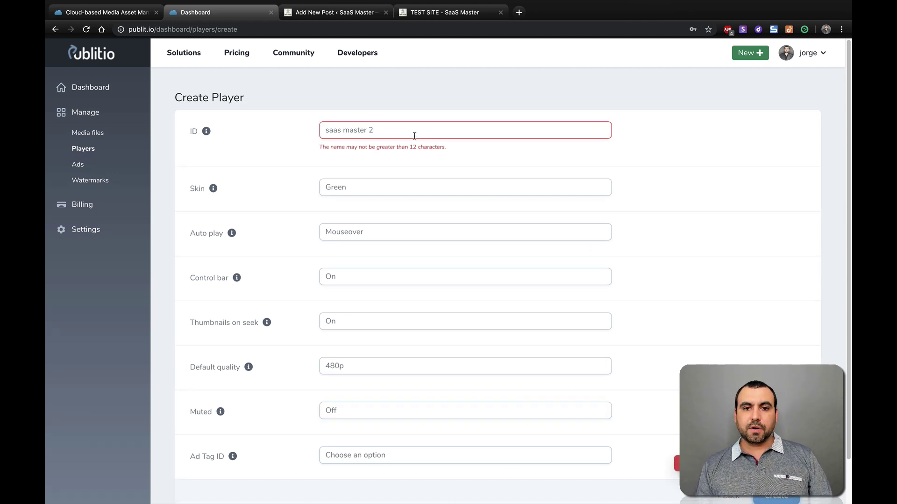
{"action": "left_click", "coordinate": [392, 132]}
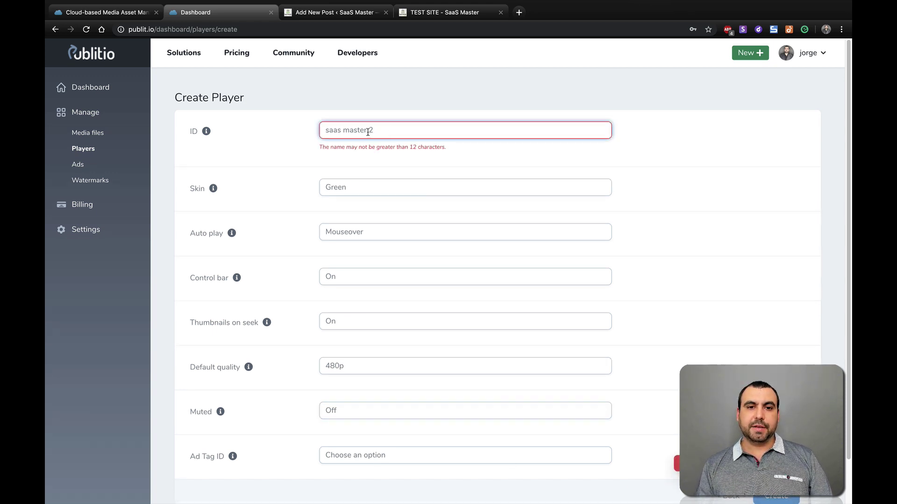
{"action": "type", "text": "c"}
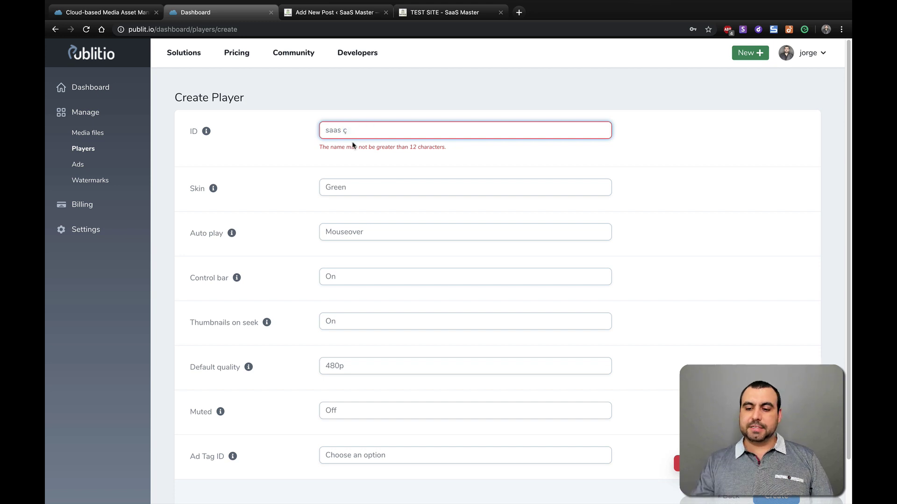
{"action": "left_click", "coordinate": [775, 496]}
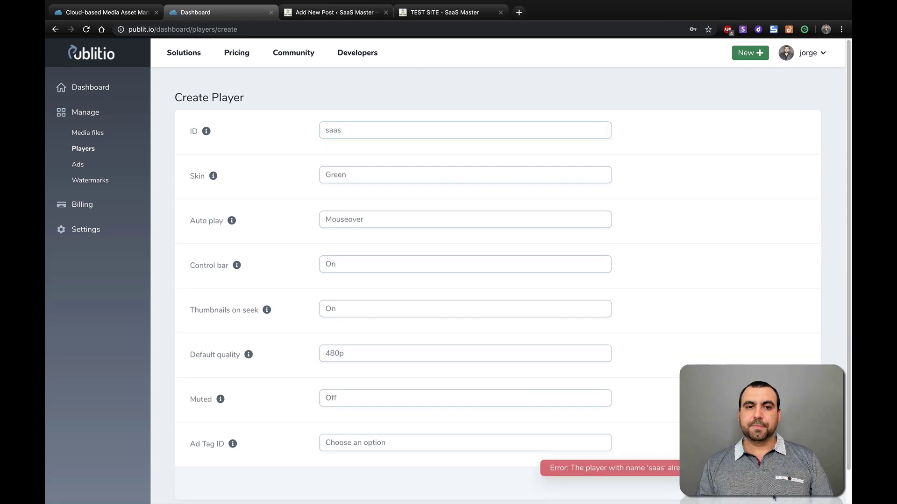
{"action": "left_click", "coordinate": [91, 148]}
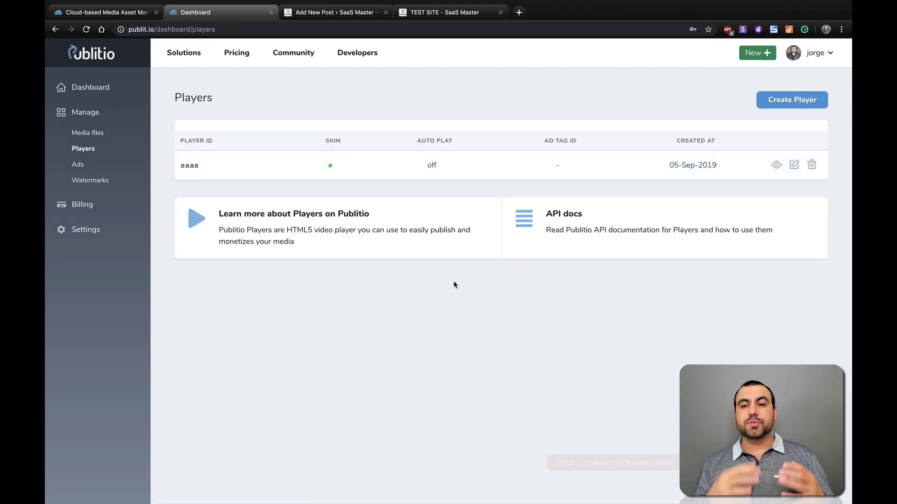
Check the dashboard's storage, bandwidth and API details, then switch to the Publitio homepage
{"action": "left_click", "coordinate": [88, 94]}
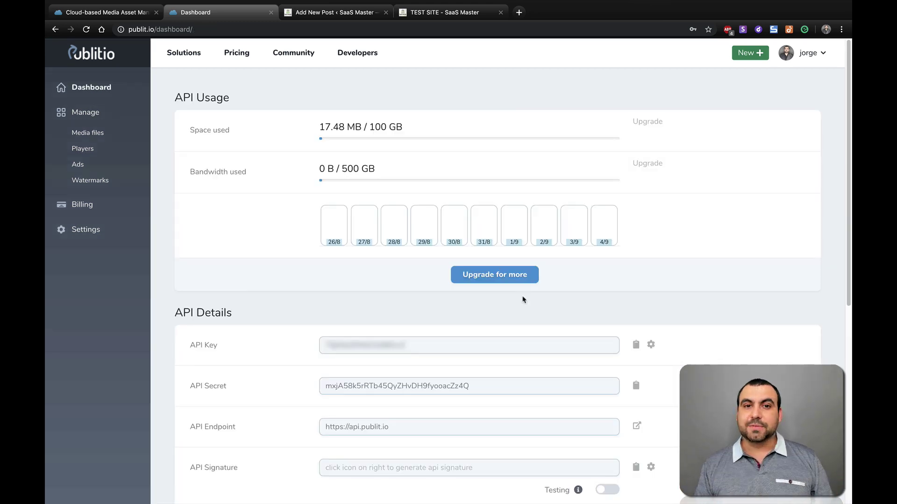
{"action": "key", "text": "ctrl+shift+Tab"}
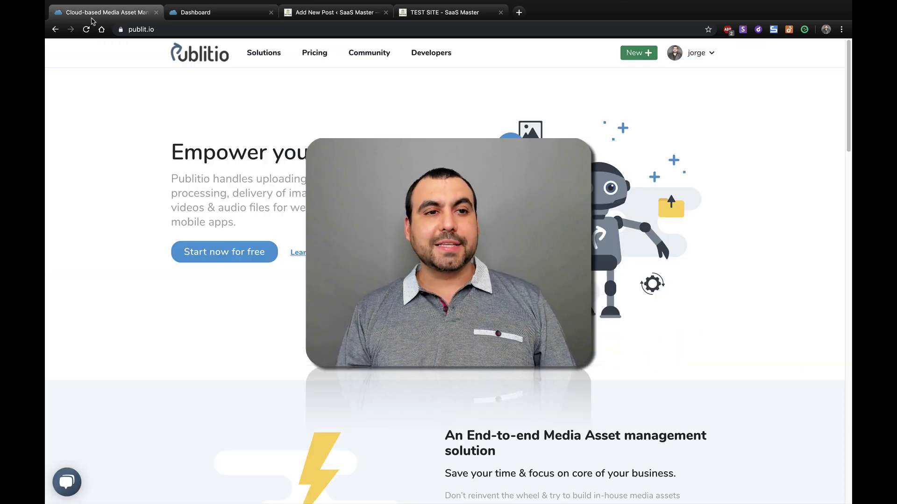